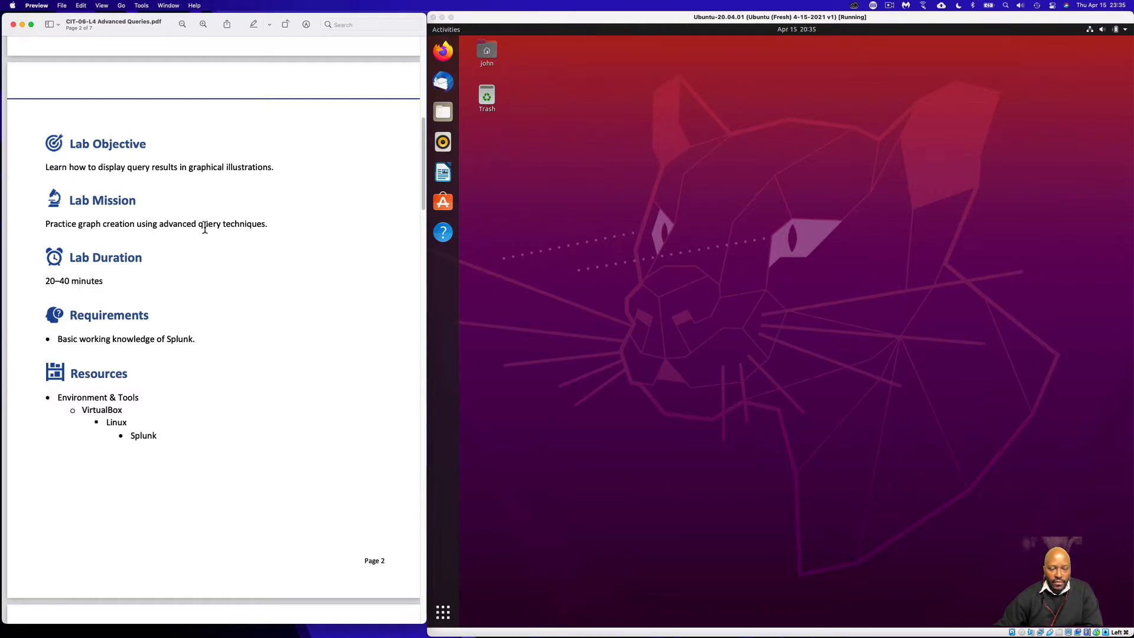
- Scroll the lab guide to the 'Lab Task: Create a Visualization Graph' page and focus the Ubuntu VM
scroll(208, 277, "down", 1)
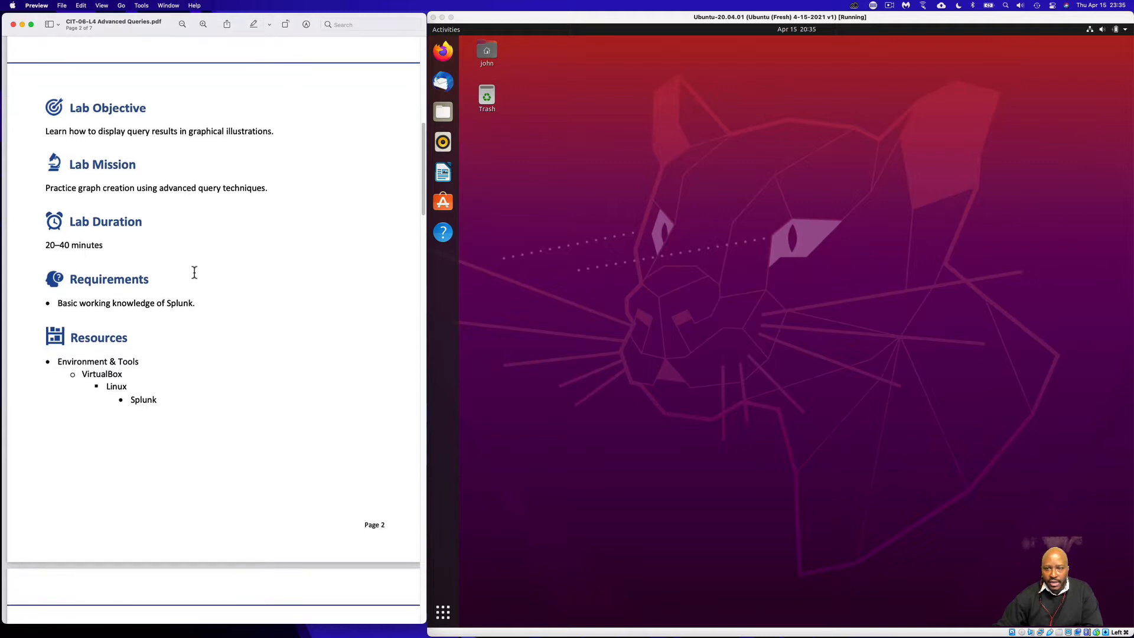
scroll(113, 274, "down", 2)
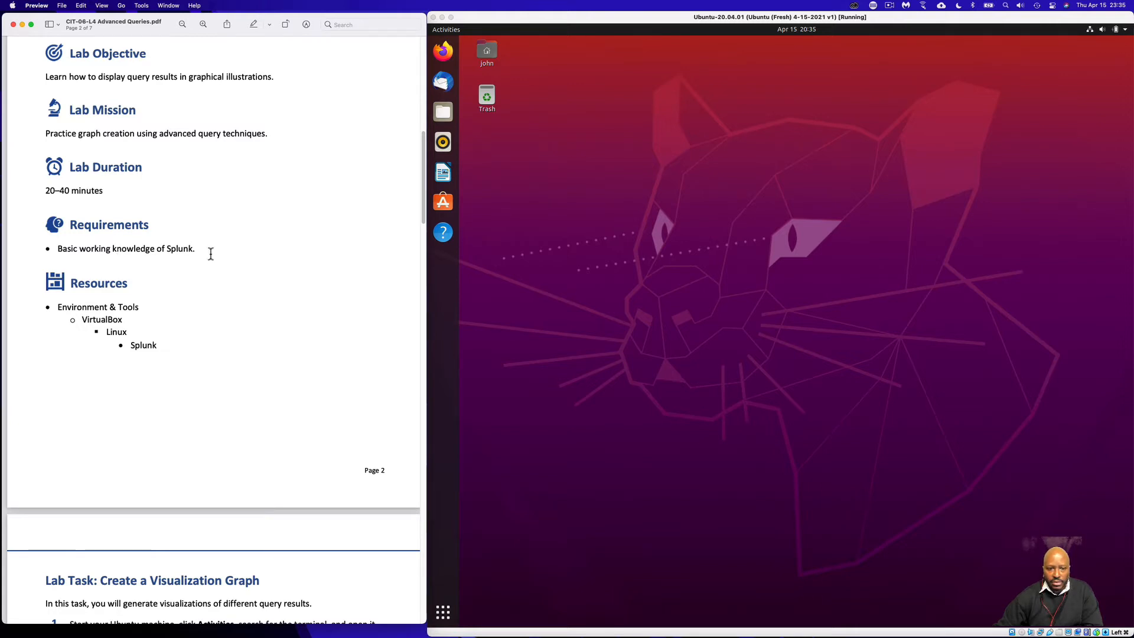
scroll(167, 285, "down", 1)
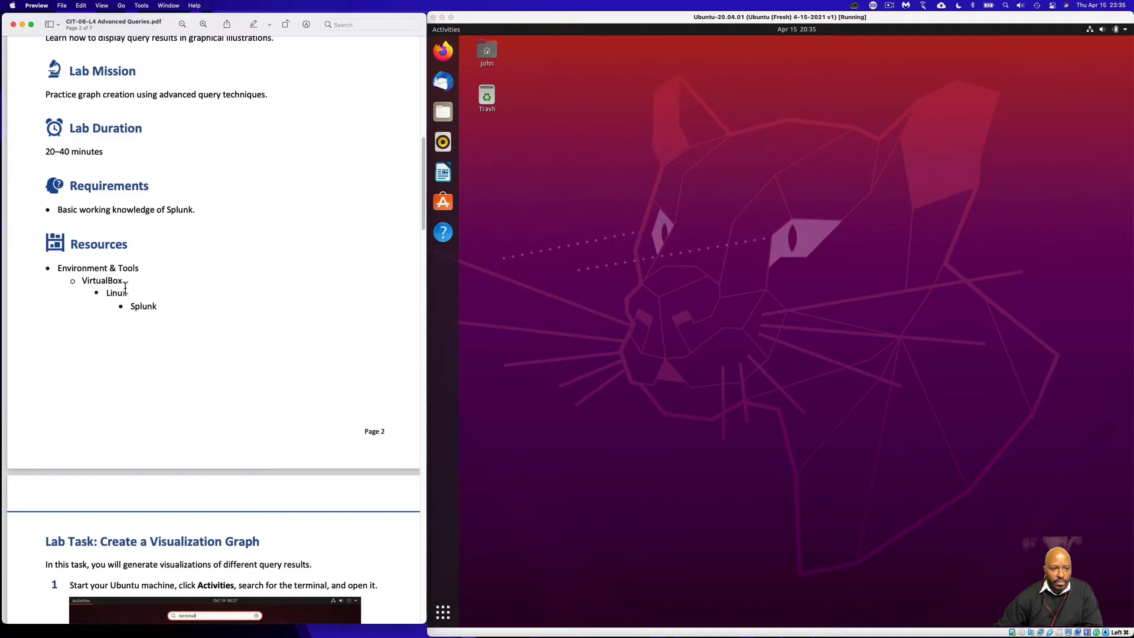
left_click(679, 282)
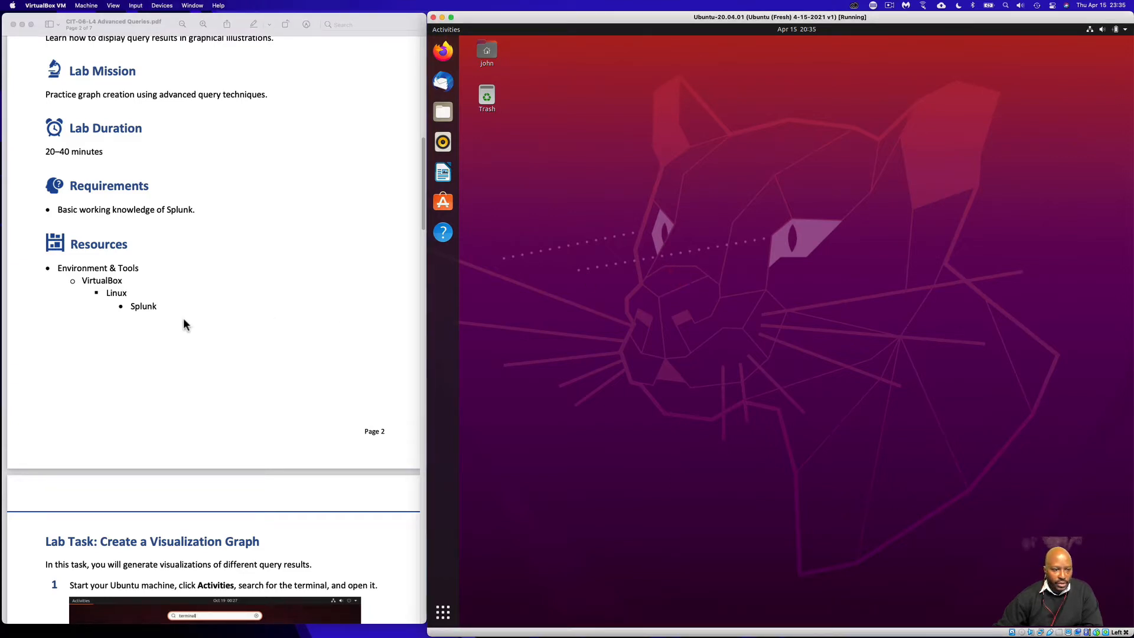
scroll(183, 324, "down", 12)
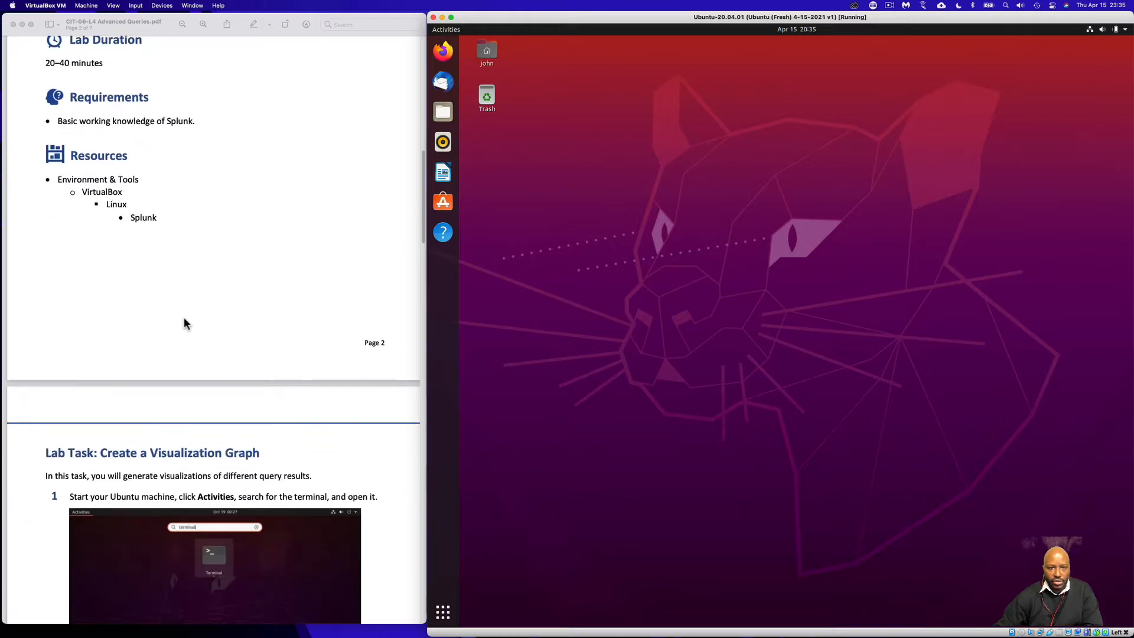
scroll(186, 322, "down", 3)
scroll(186, 322, "up", 2)
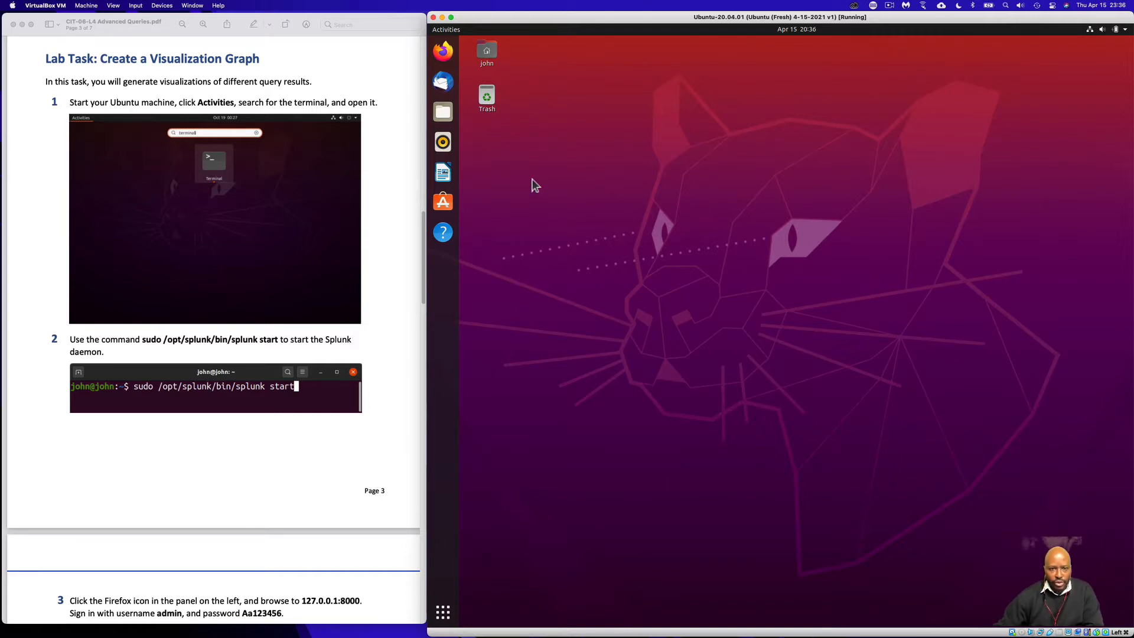
- Launch the Terminal app by searching for it in Activities
left_click(446, 33)
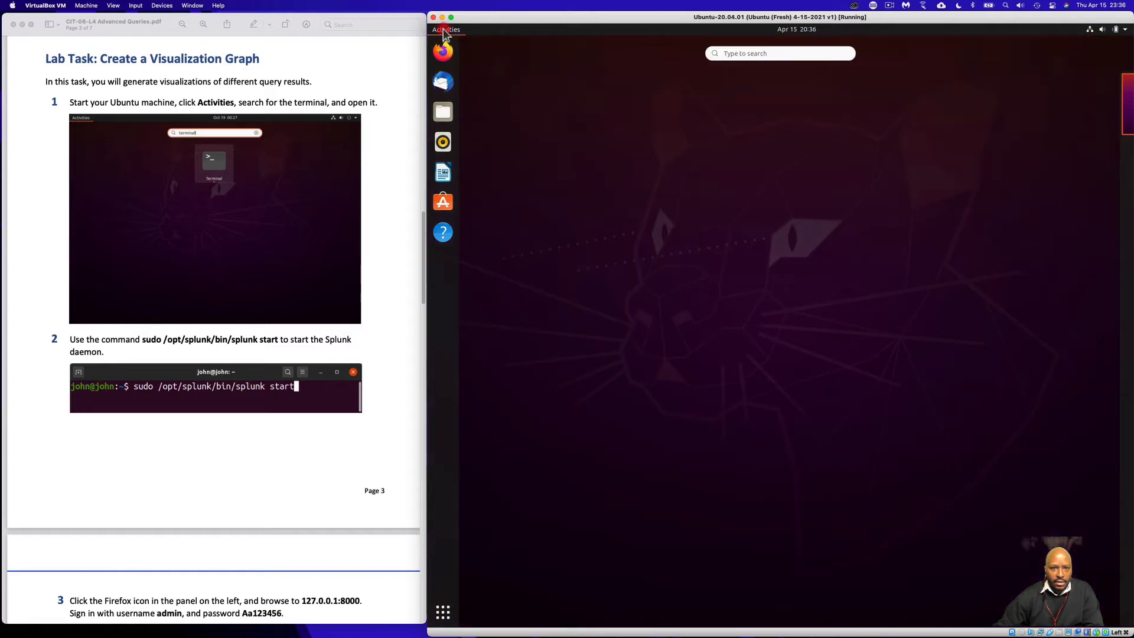
left_click(800, 55)
type("term")
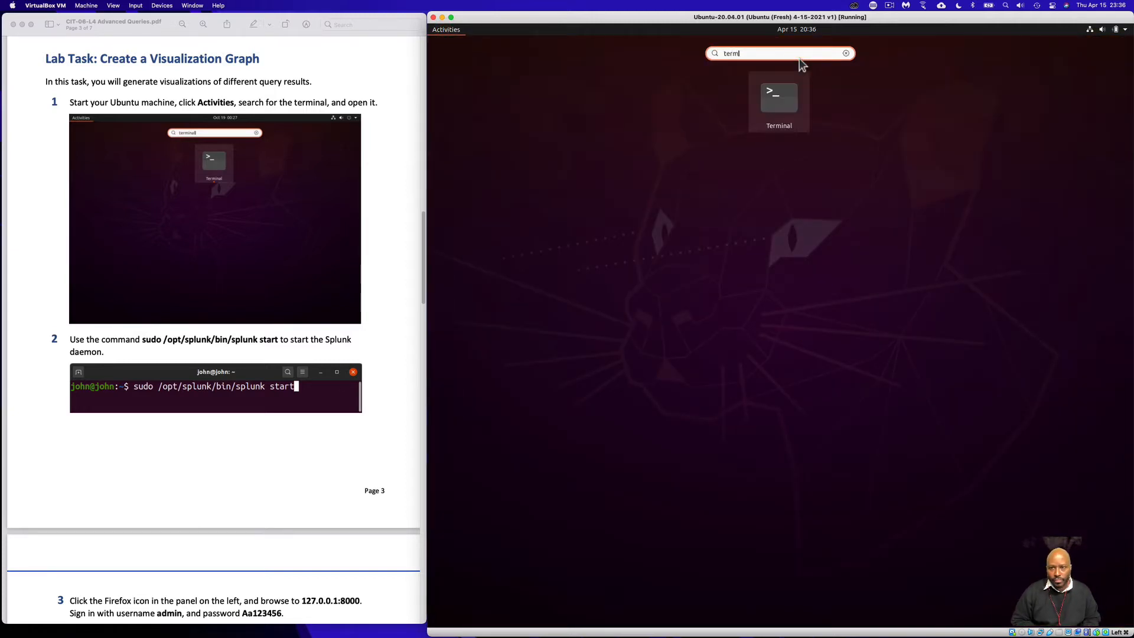
type("i")
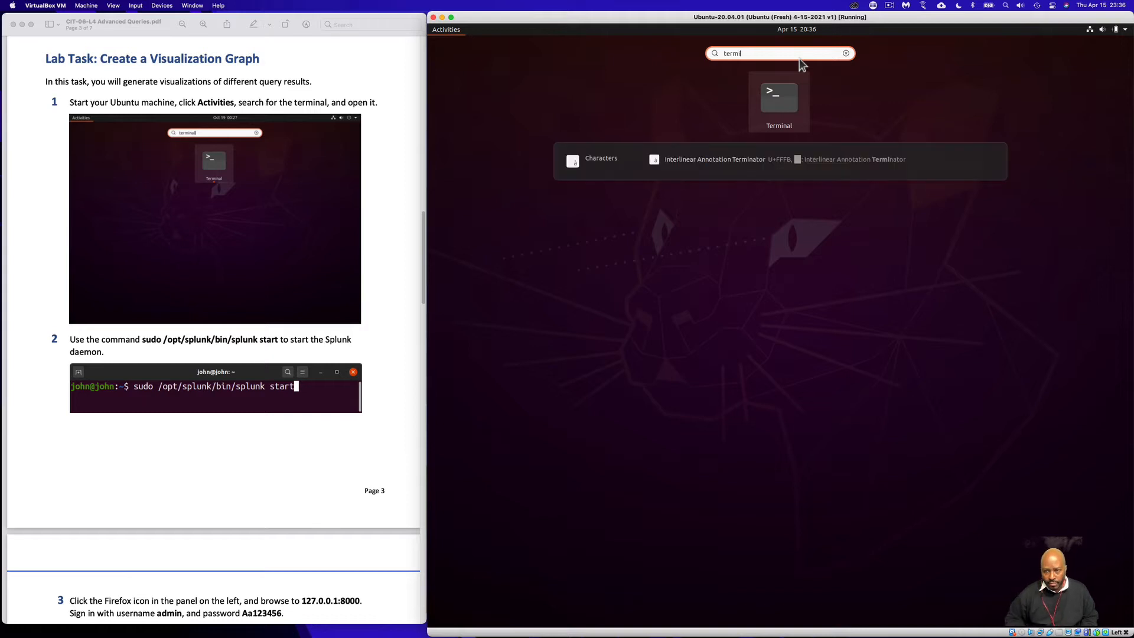
left_click(780, 99)
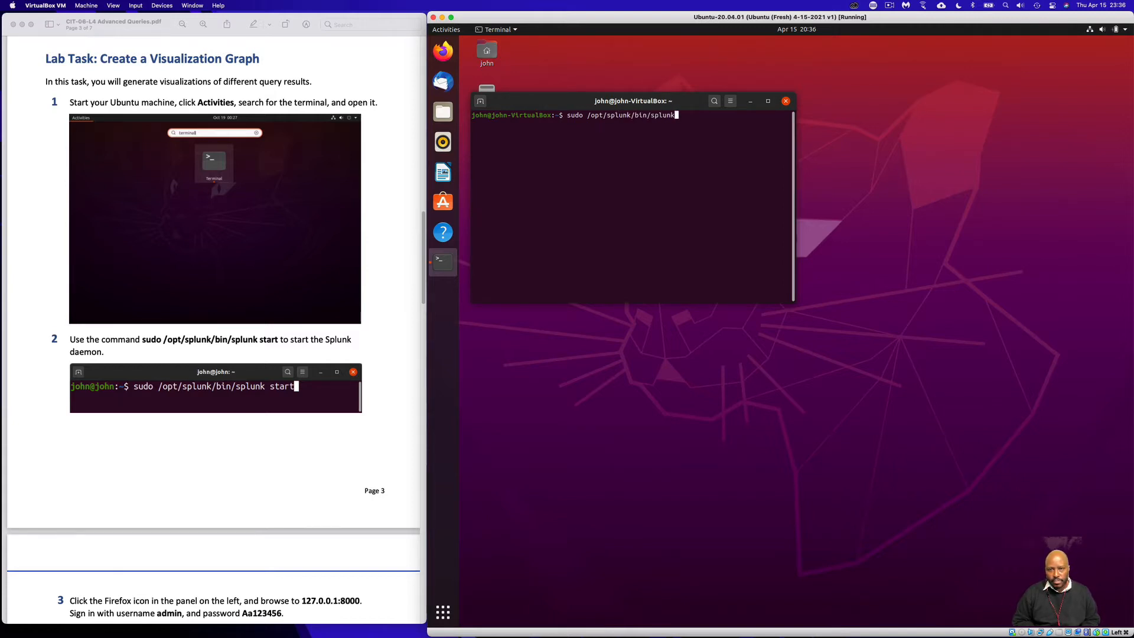
- Start Splunk with sudo /opt/splunk/bin/splunk start, entering the sudo password, and enlarge the terminal window
type("rt")
key("Return")
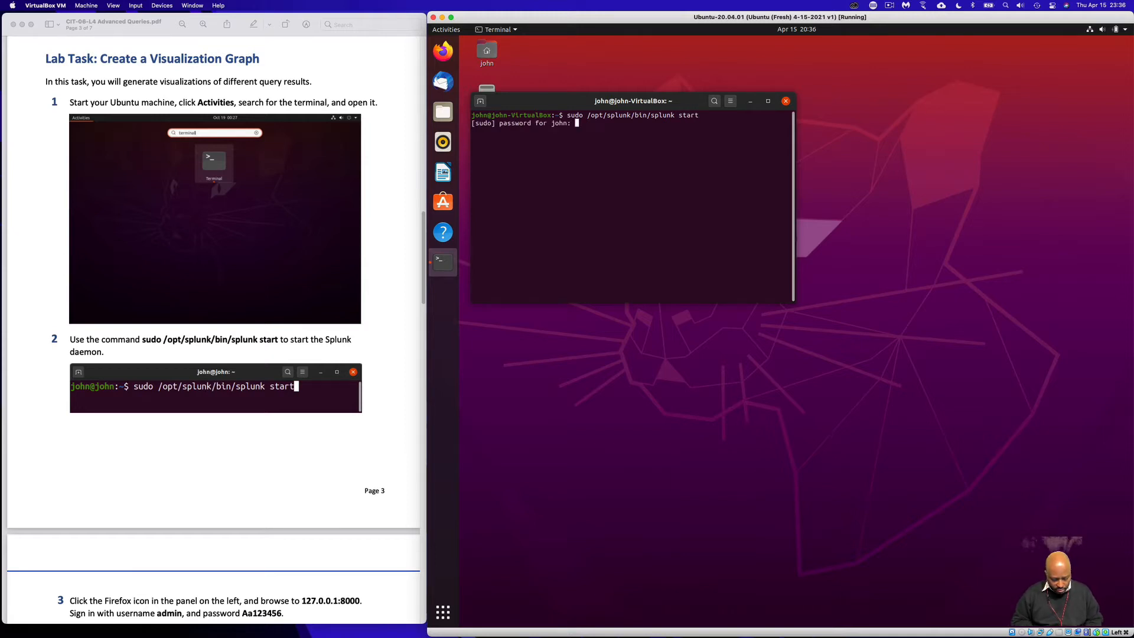
key("Return")
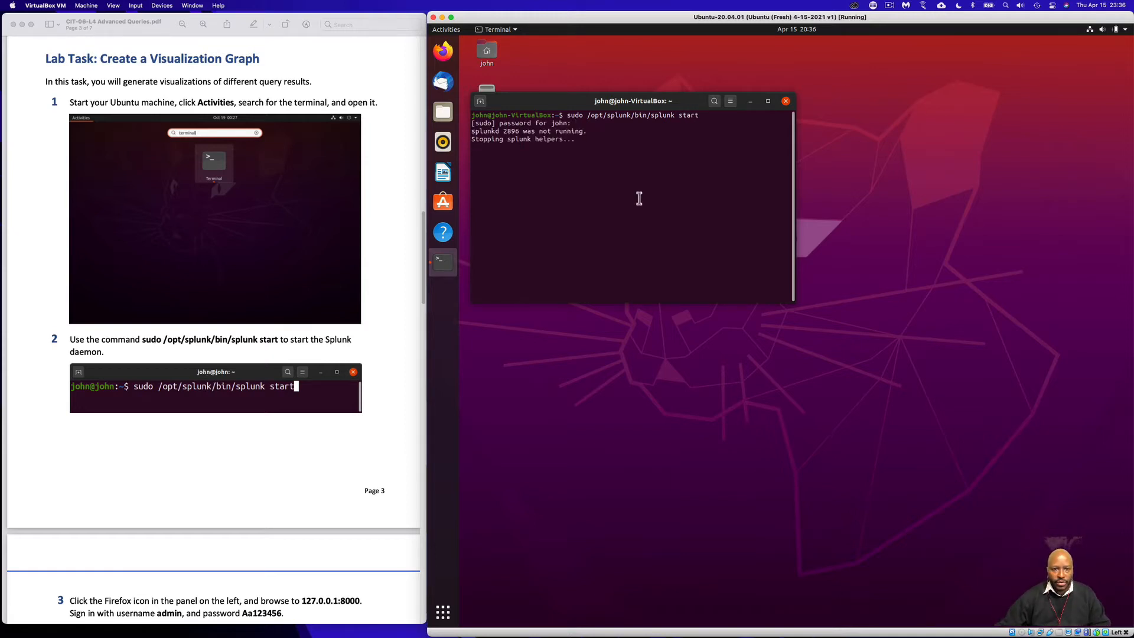
scroll(346, 381, "down", 1)
scroll(347, 384, "down", 10)
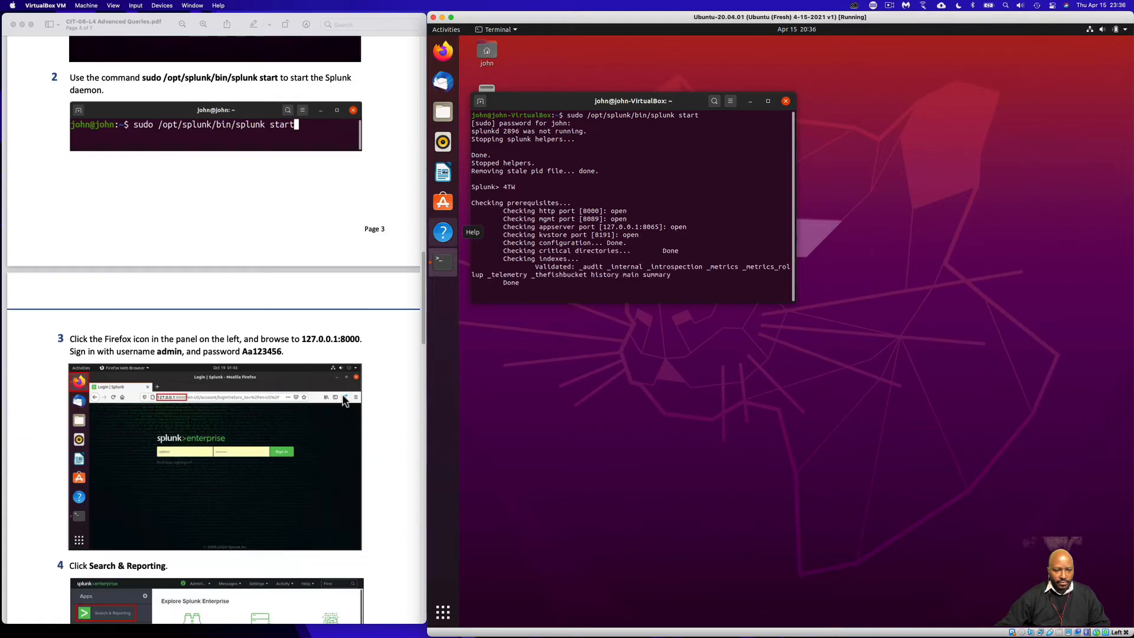
scroll(342, 395, "down", 2)
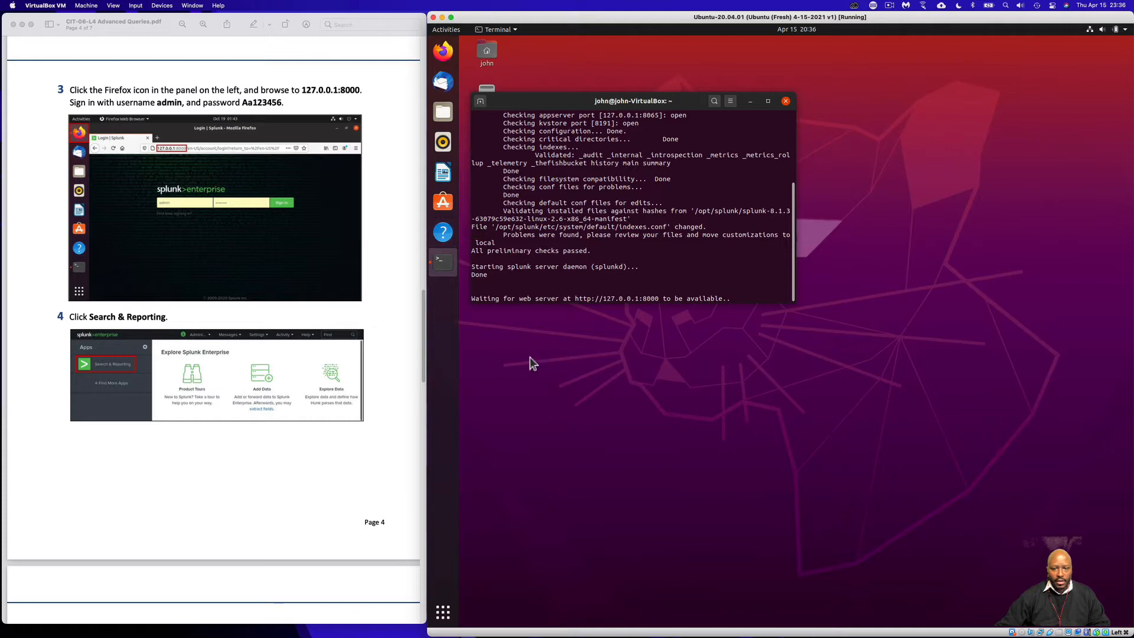
left_click_drag(784, 301, 846, 406)
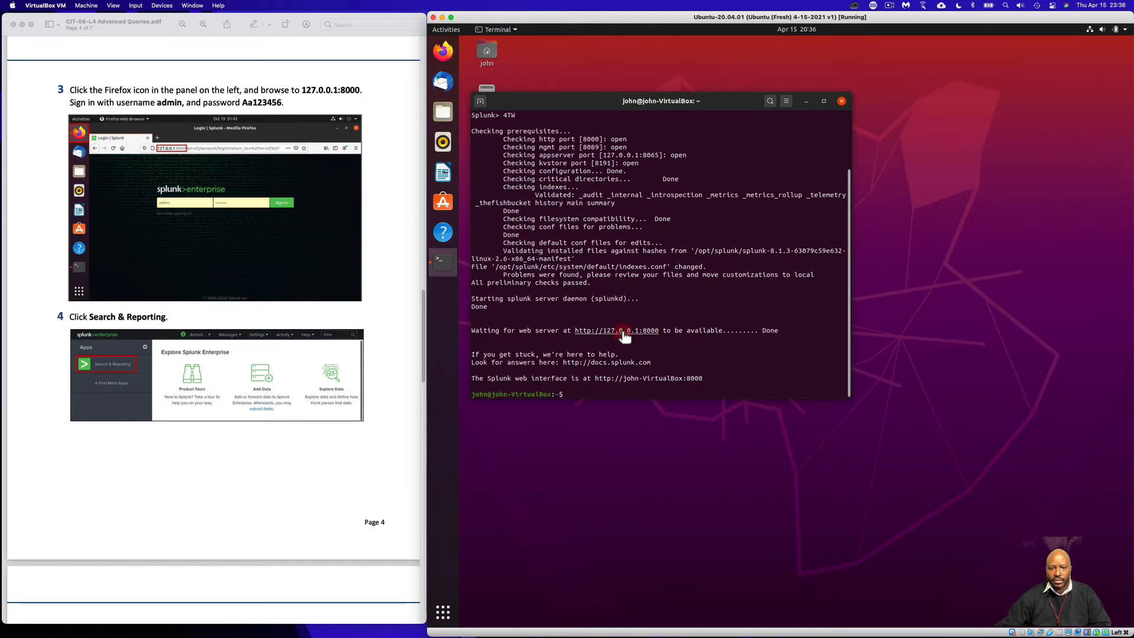
- Open 127.0.0.1:8000 in Firefox, sign in with the Splunk username and password, and decline saving the login
right_click(623, 334)
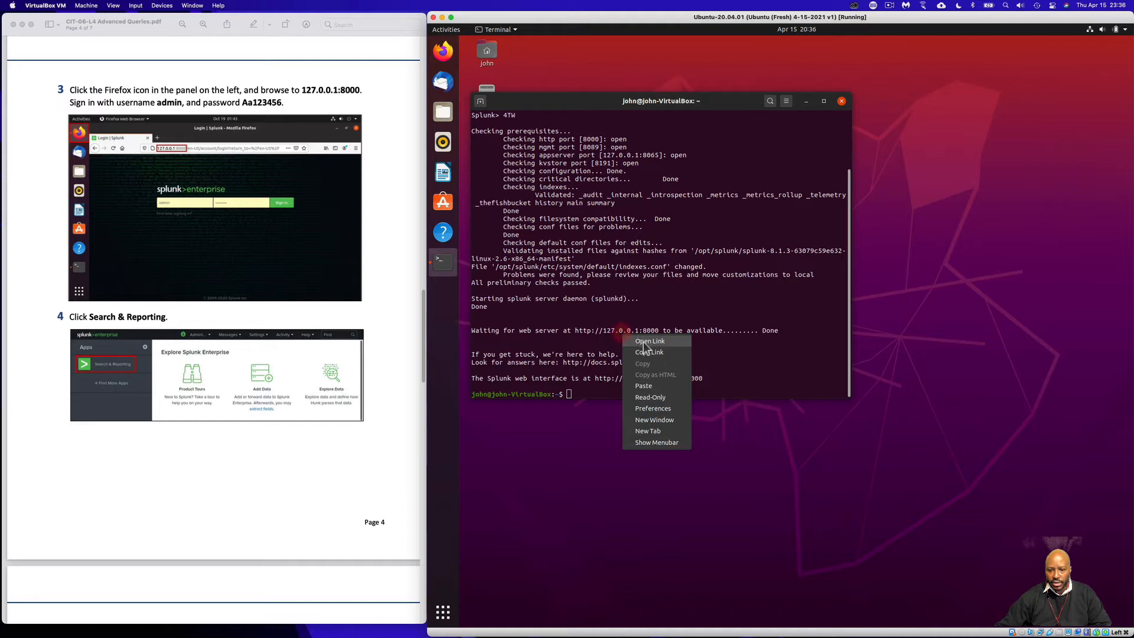
left_click(646, 347)
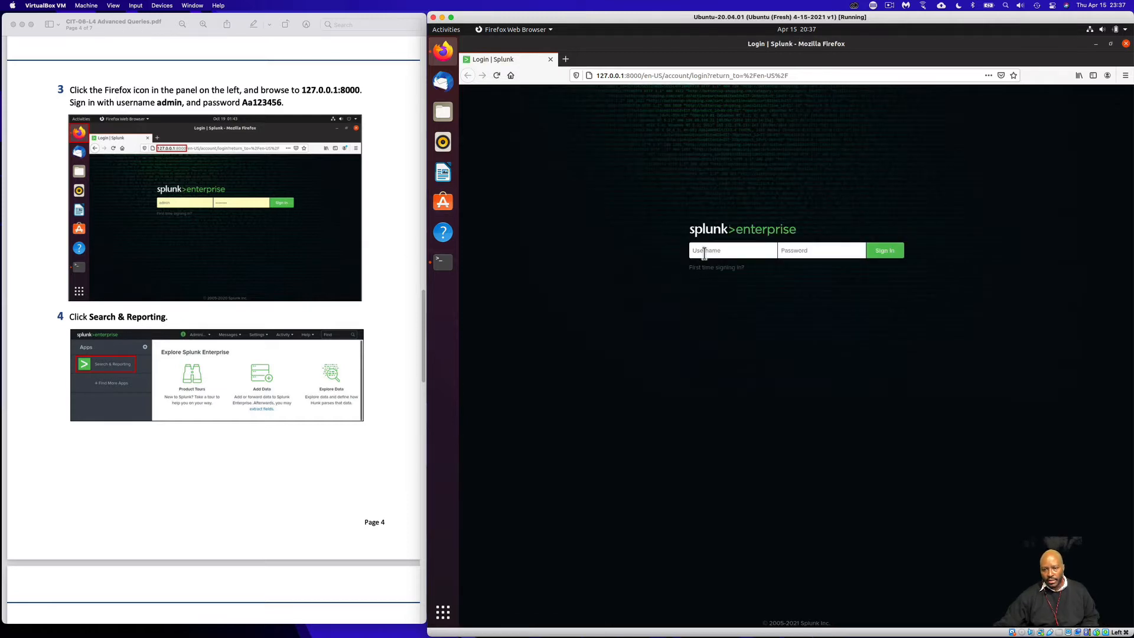
left_click(705, 251)
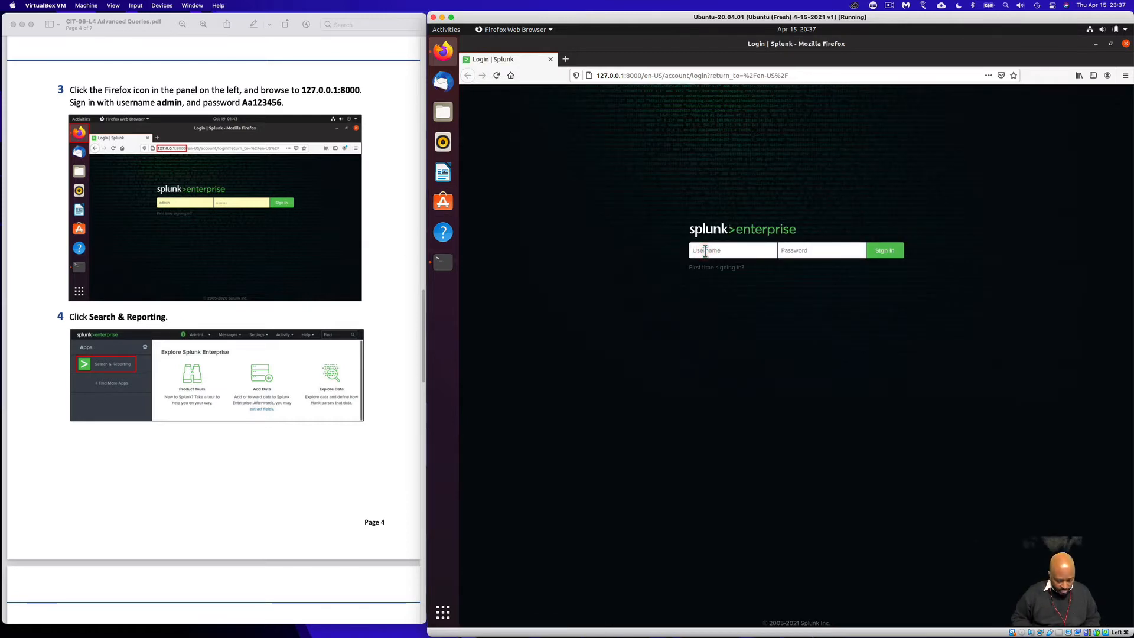
type("admin")
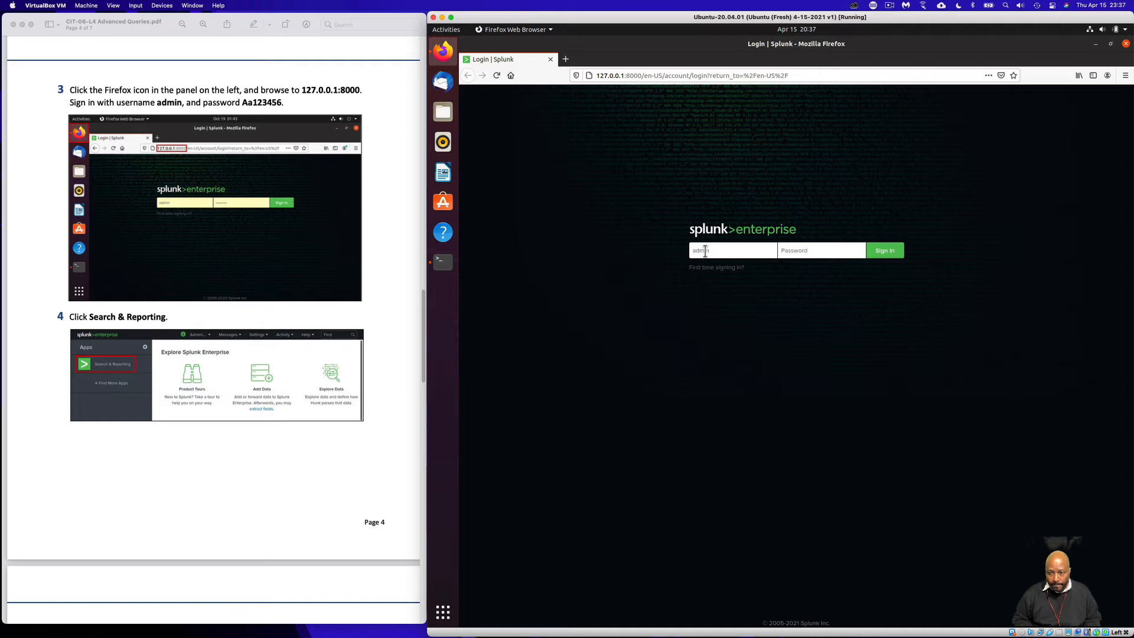
left_click(803, 250)
type("Aa12")
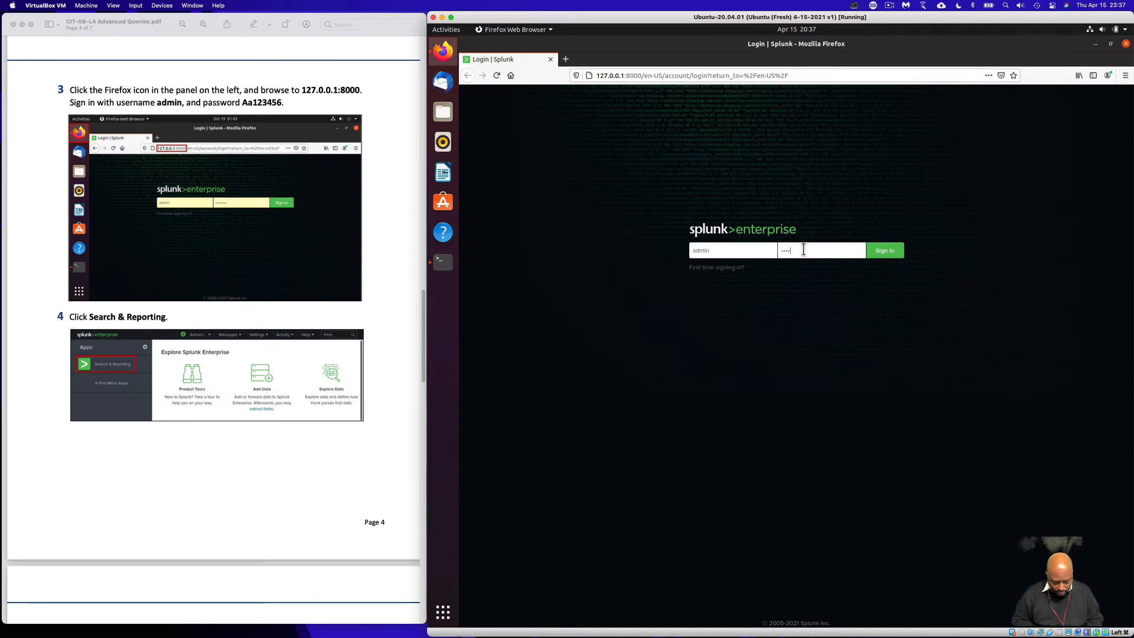
type("345")
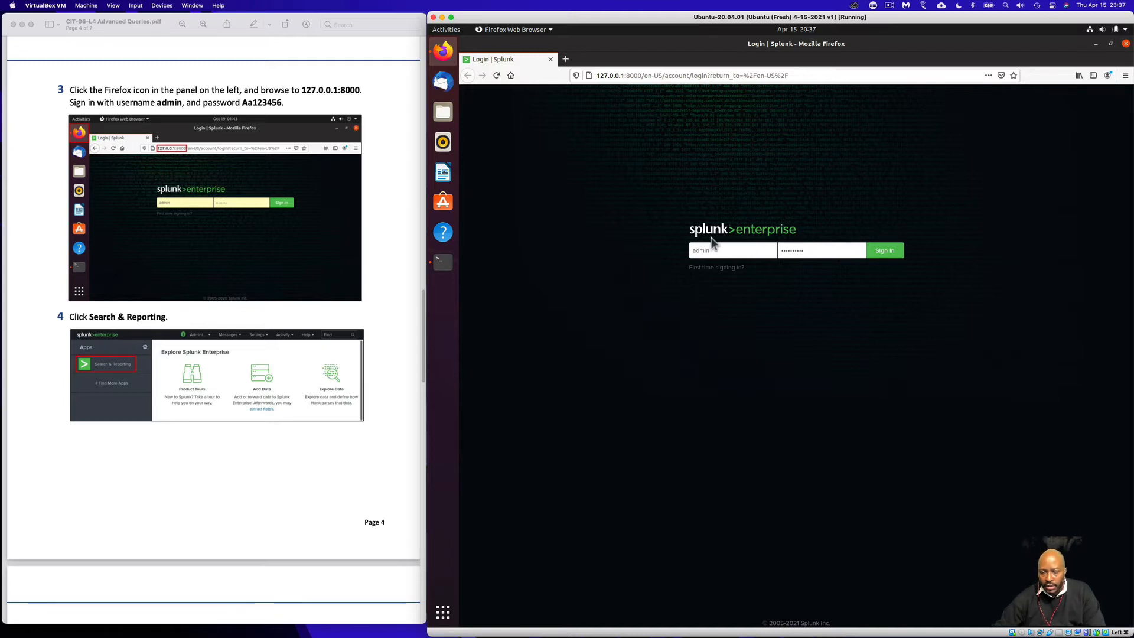
left_click(898, 255)
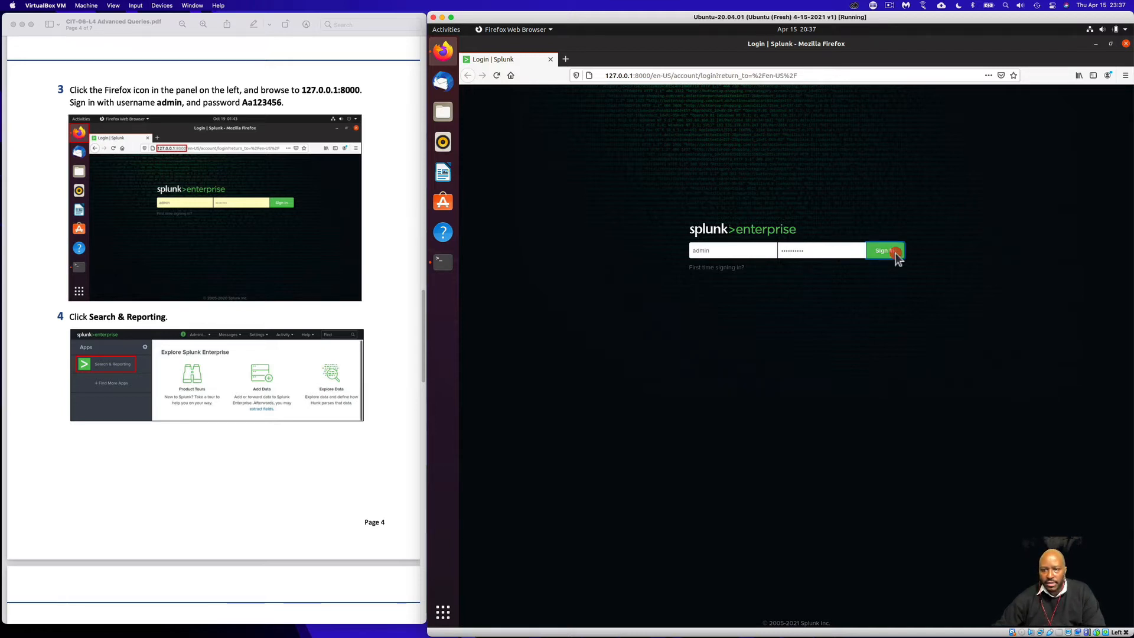
left_click(617, 165)
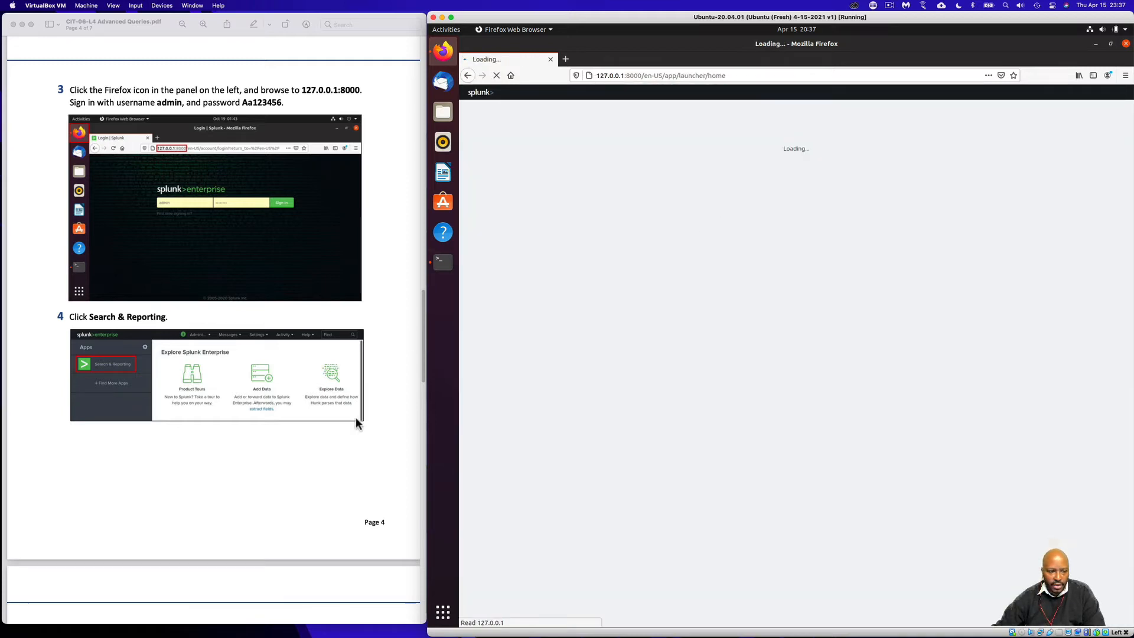
- Open the Search & Reporting app and scroll the guide to the query step
scroll(358, 424, "down", 3)
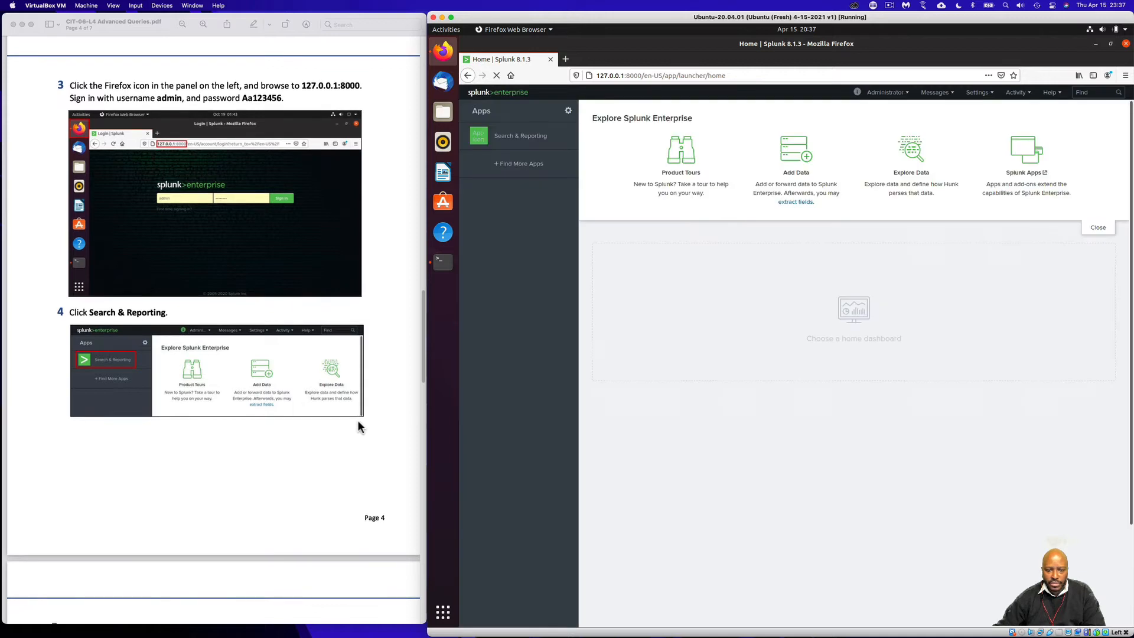
scroll(358, 425, "down", 1)
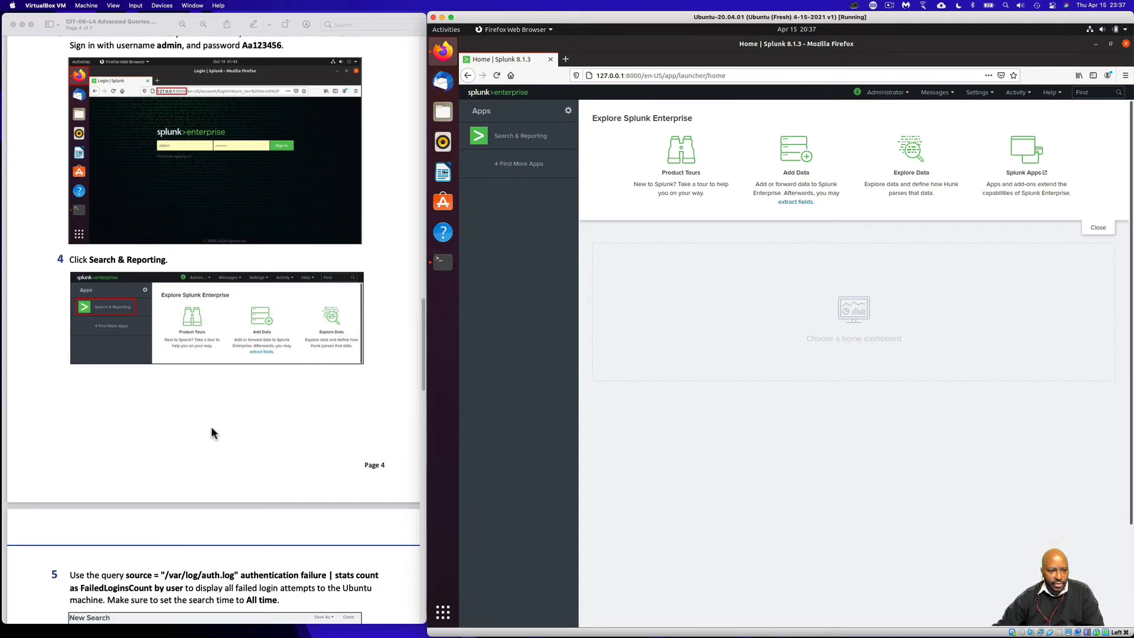
scroll(211, 427, "down", 5)
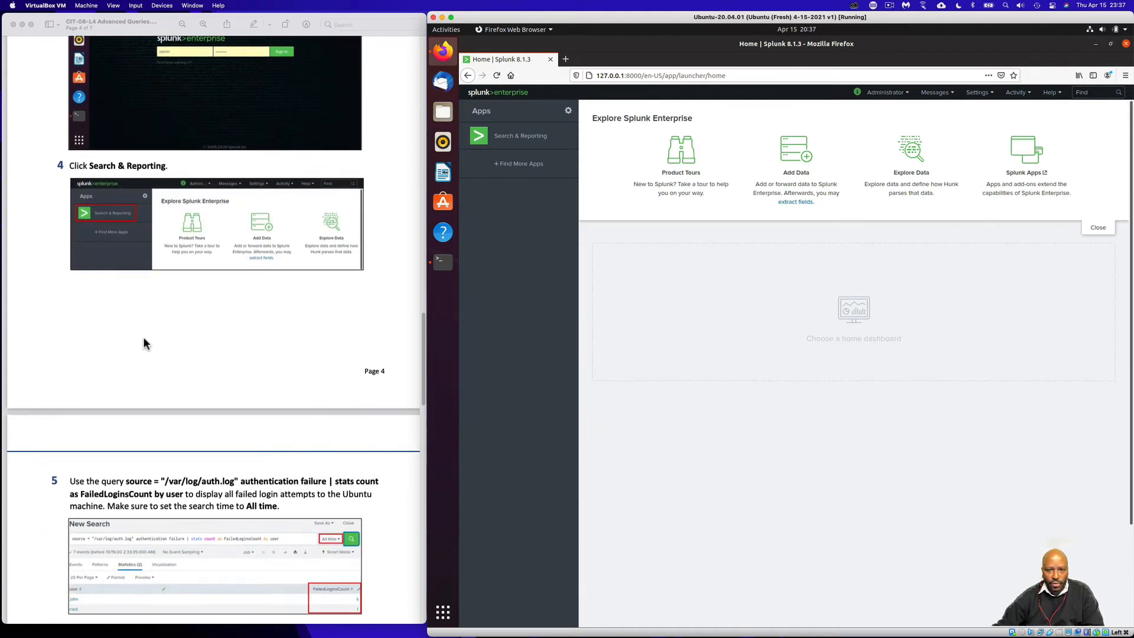
scroll(143, 342, "down", 2)
left_click(507, 139)
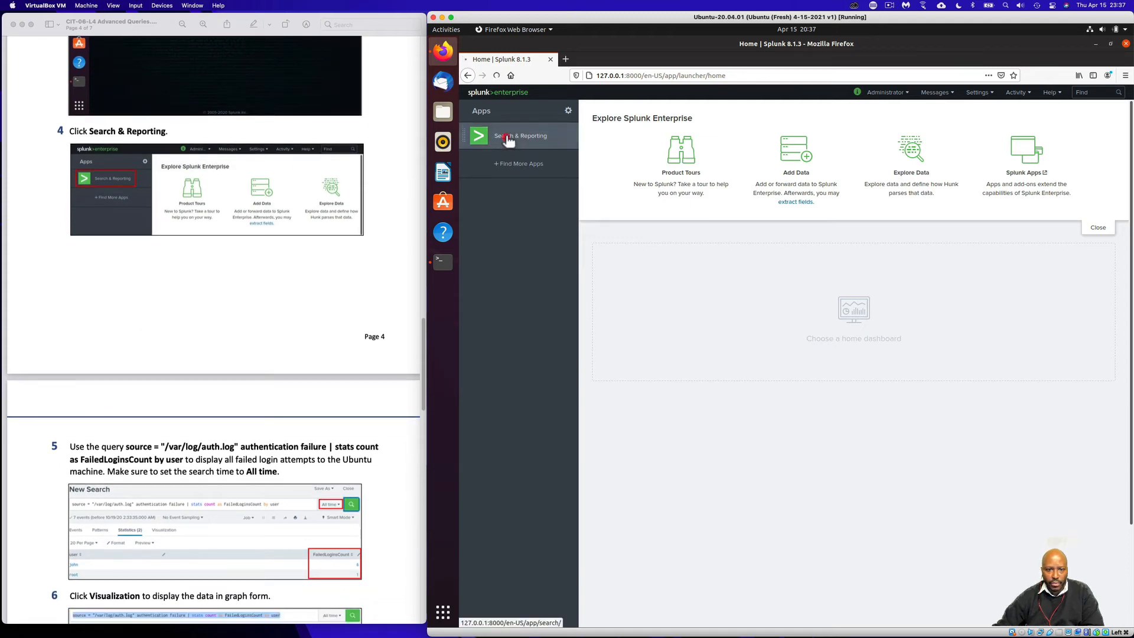
scroll(297, 313, "down", 10)
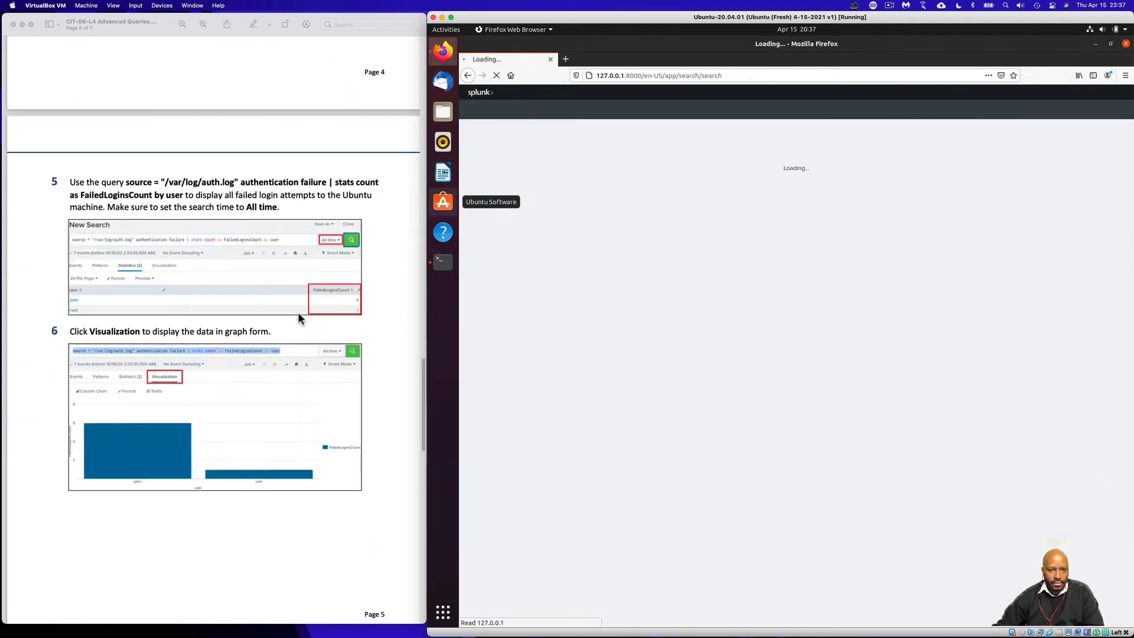
scroll(298, 312, "down", 3)
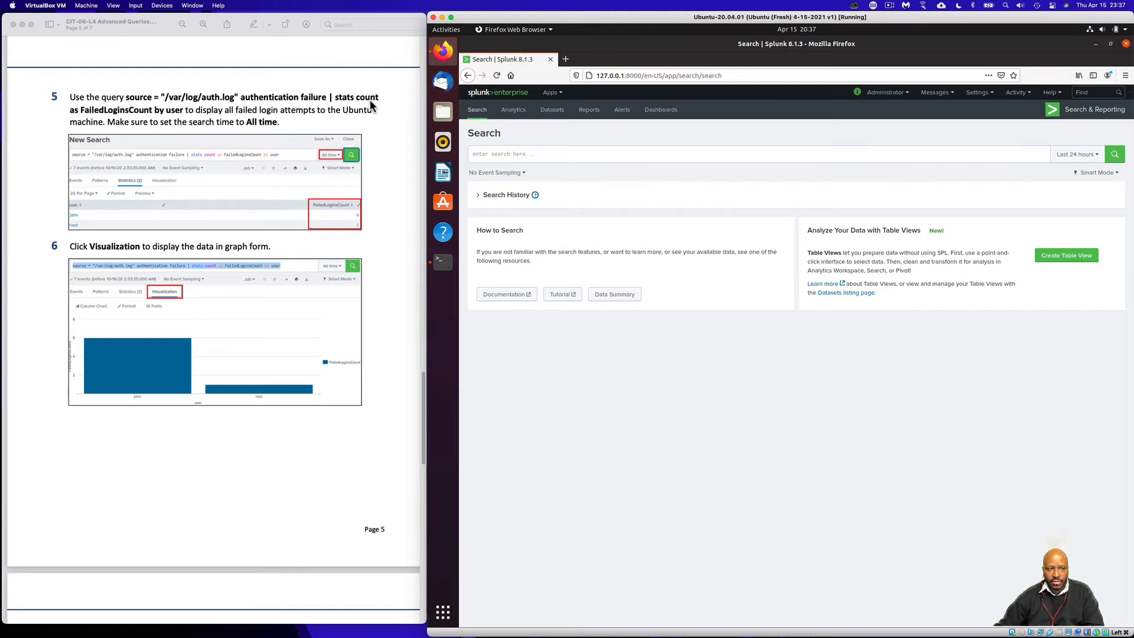
- Copy the step 5 failed-login query from the PDF into Splunk's search bar
left_click(180, 109)
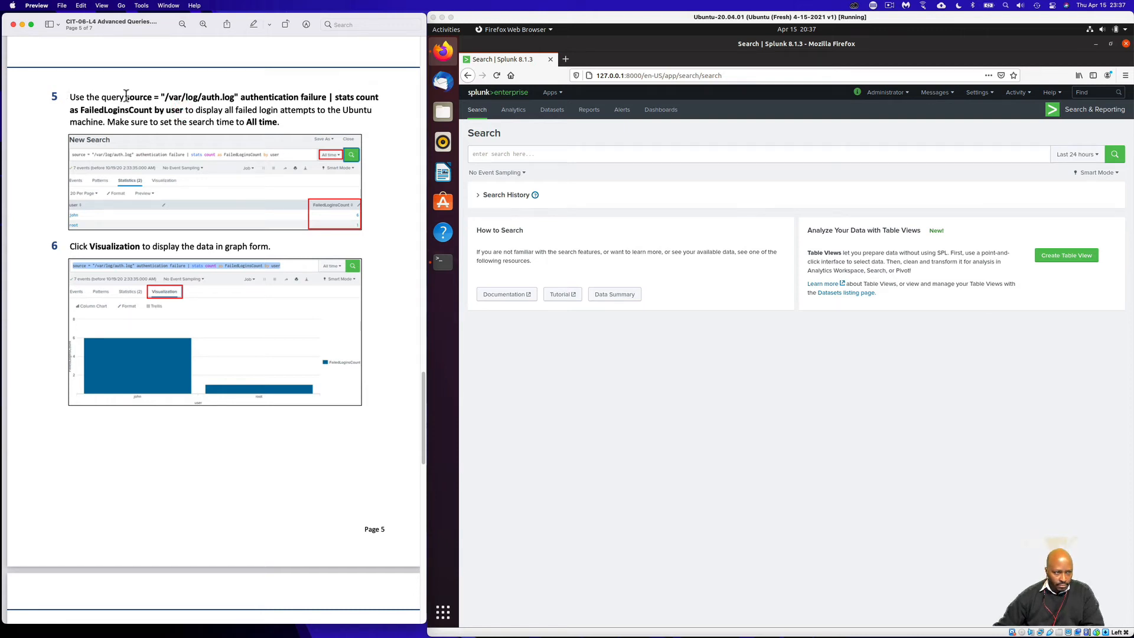
left_click_drag(126, 96, 184, 110)
right_click(184, 109)
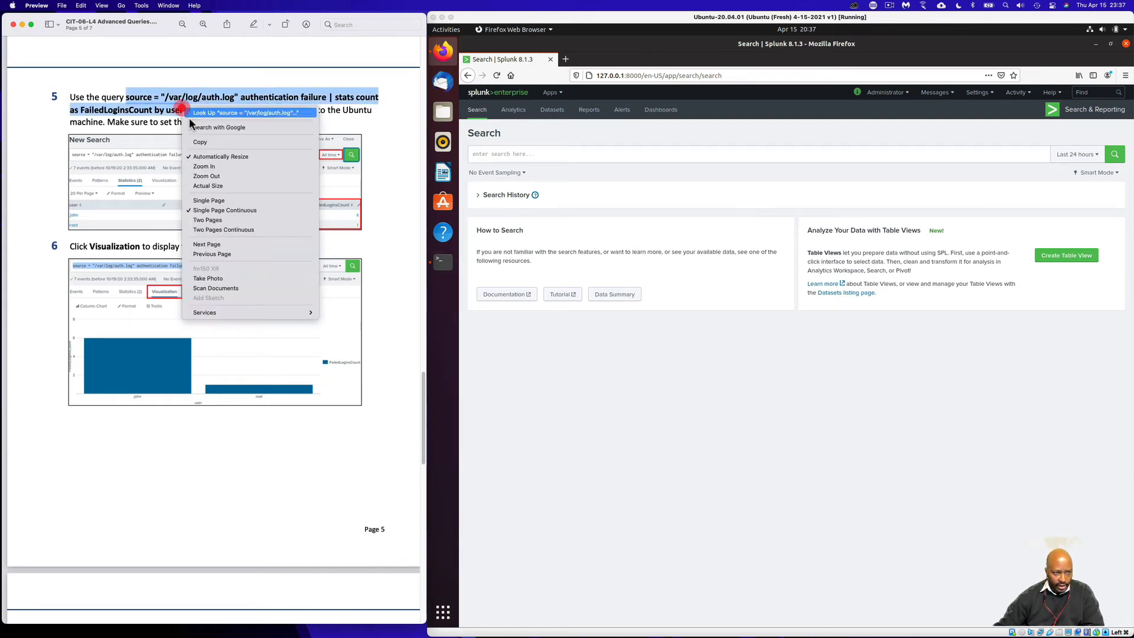
left_click(208, 138)
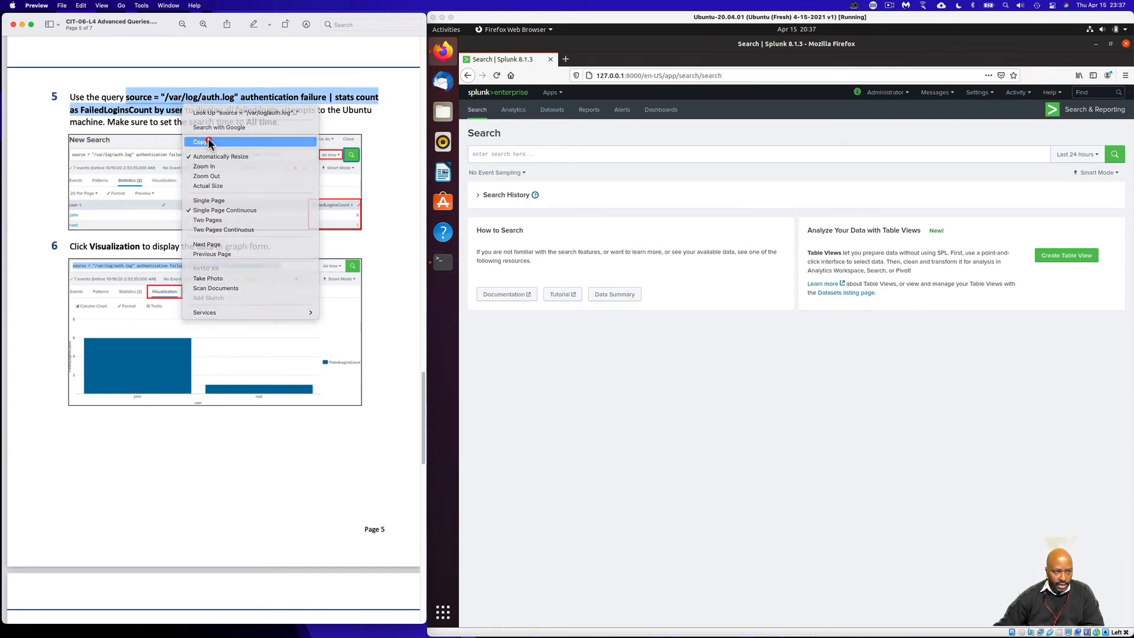
left_click(496, 152)
left_click(496, 154)
right_click(495, 154)
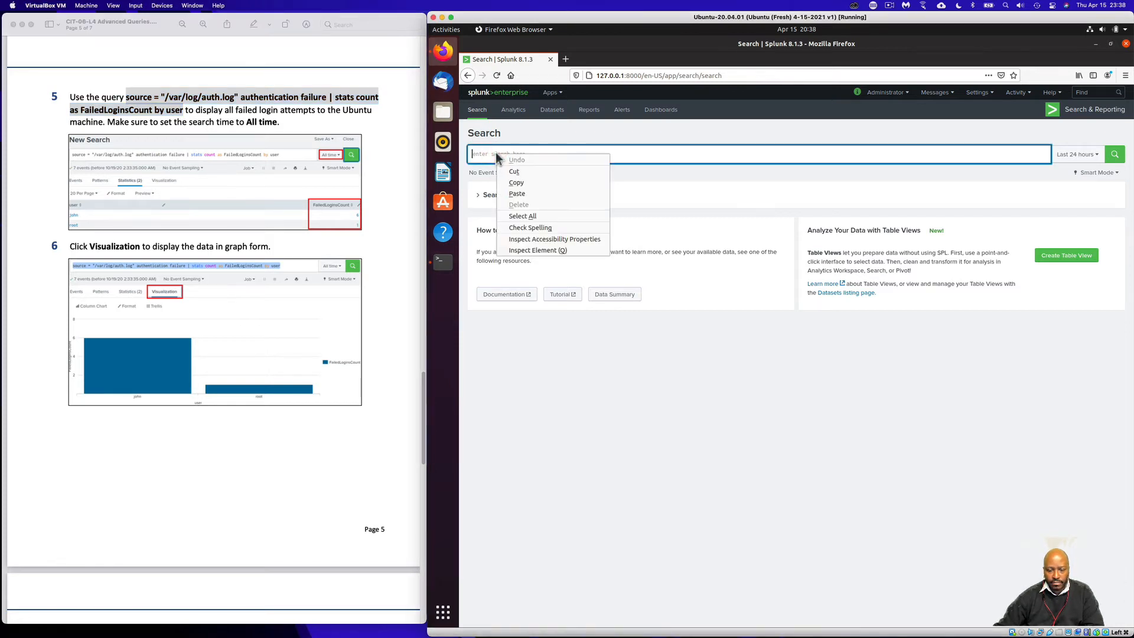
left_click(523, 191)
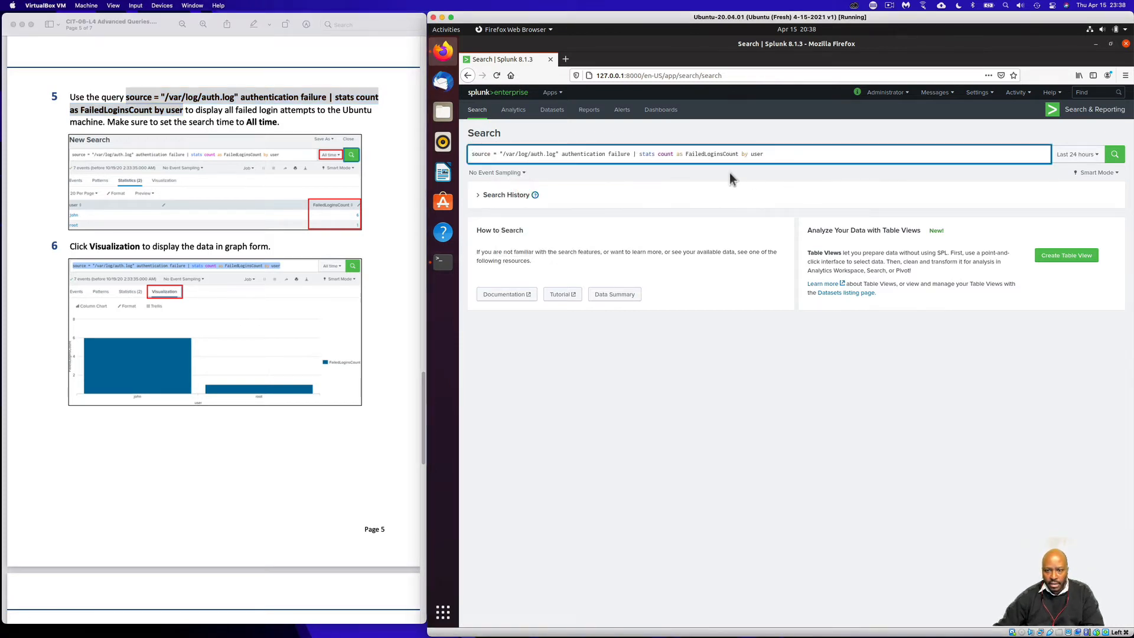
- Run the search over All time, giving 14 events: john 8 and testlog 6
left_click(1115, 155)
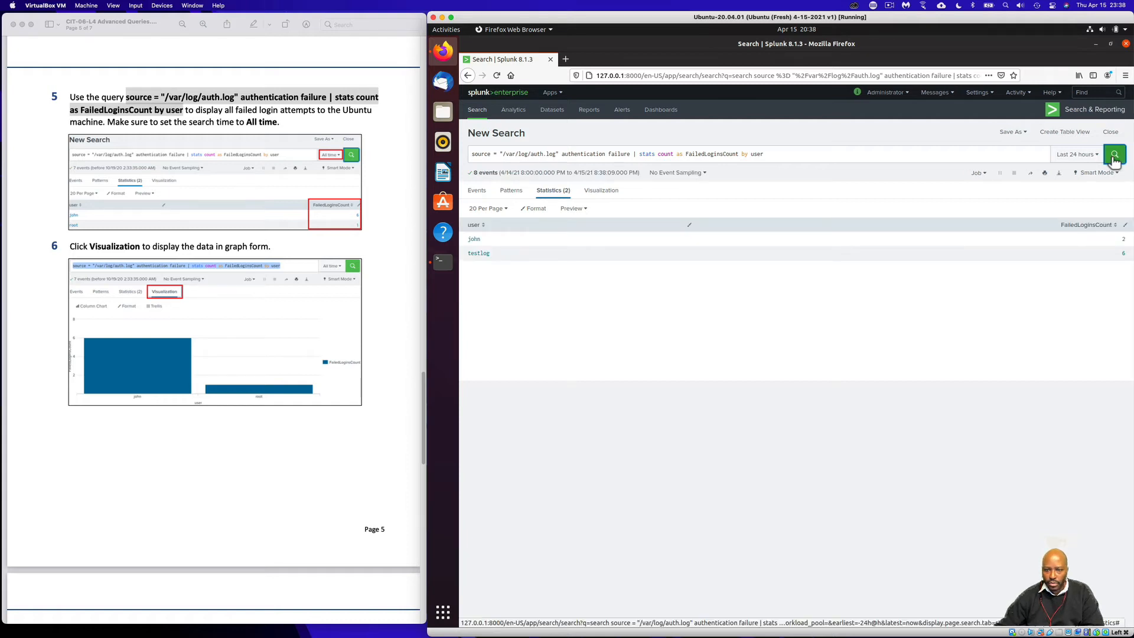
left_click(1100, 156)
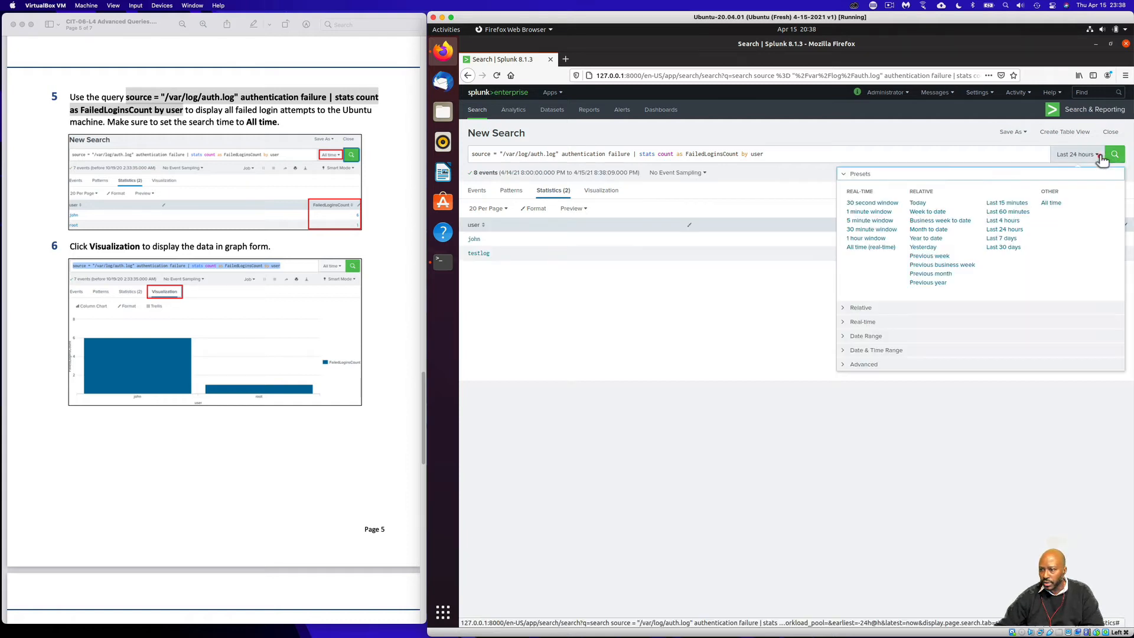
left_click(1048, 204)
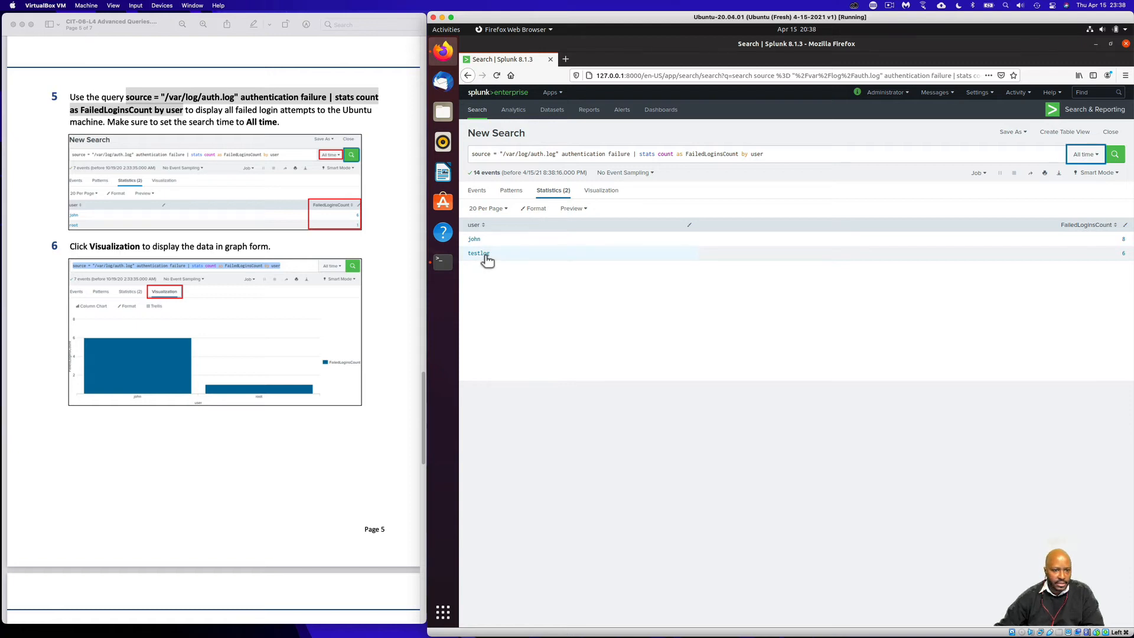
scroll(356, 374, "down", 1)
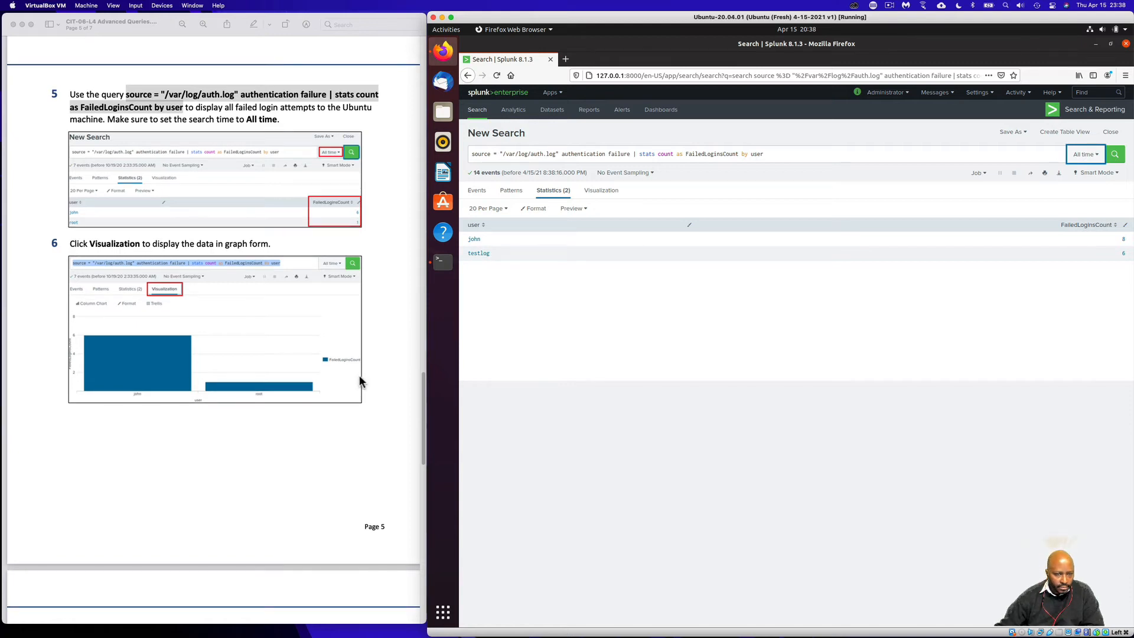
- Show the results on the Visualization tab and change the Column Chart to a Pie Chart
left_click(601, 195)
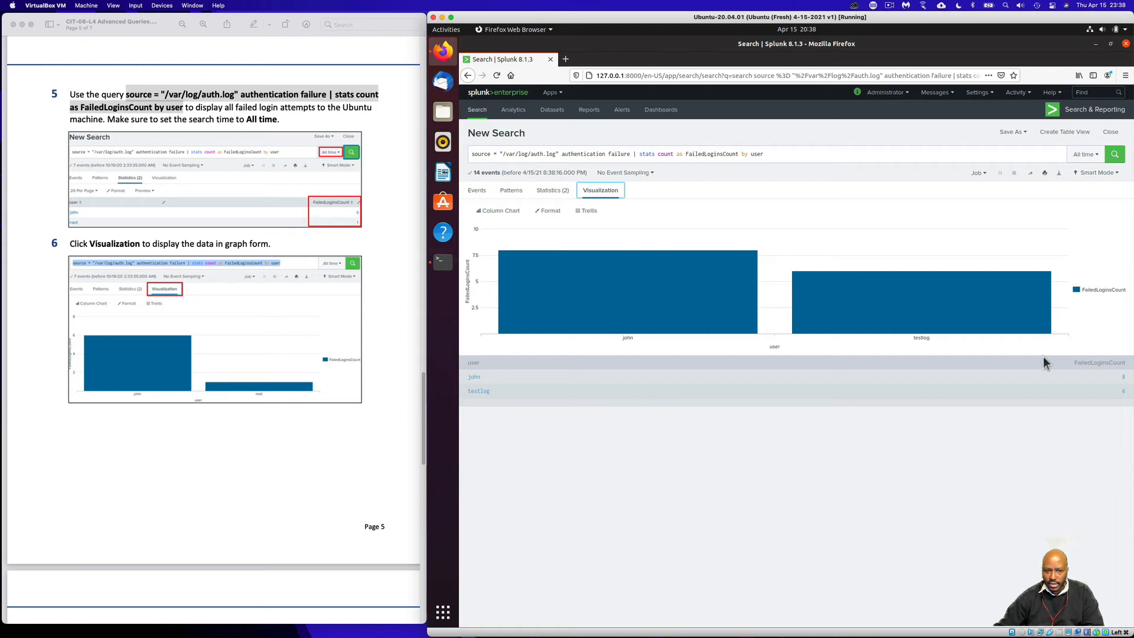
scroll(406, 483, "down", 10)
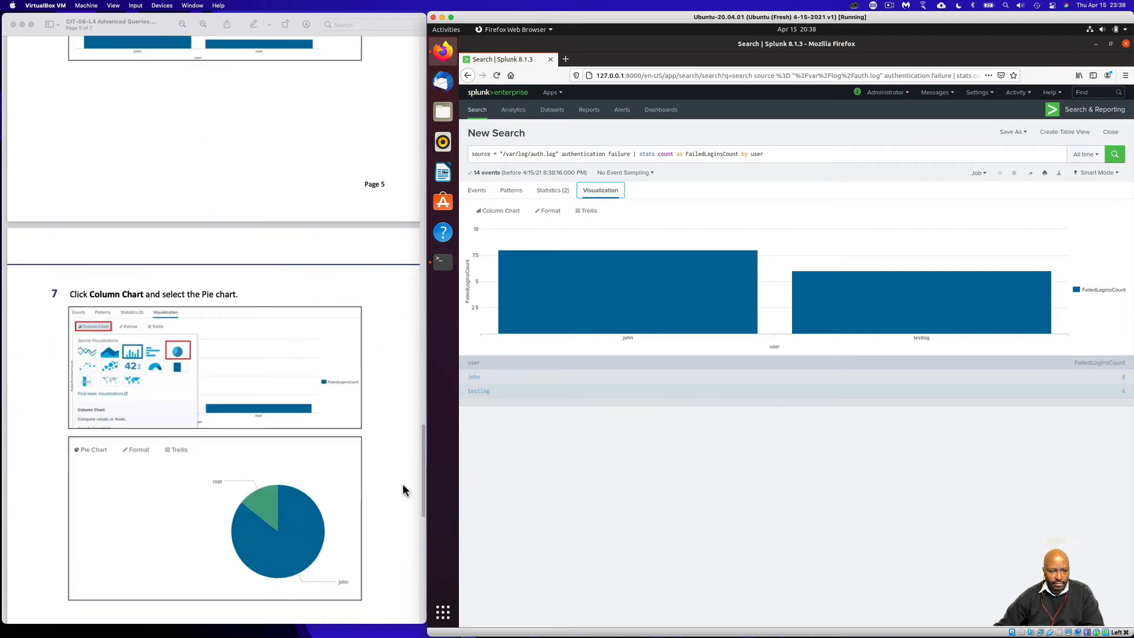
scroll(401, 483, "up", 1)
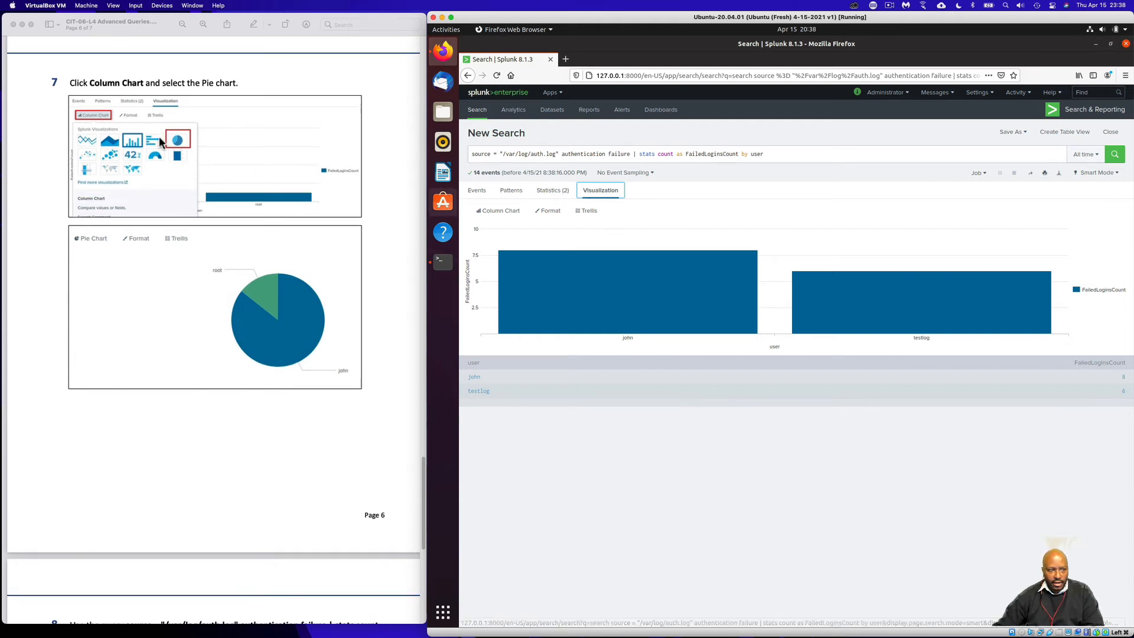
left_click(496, 212)
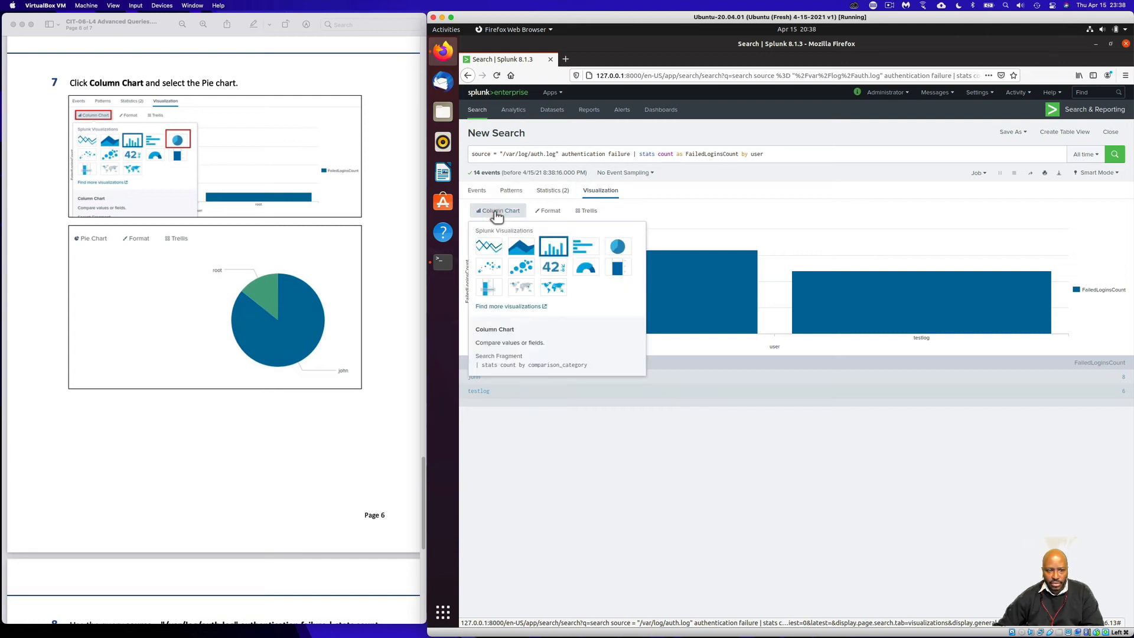
left_click(615, 245)
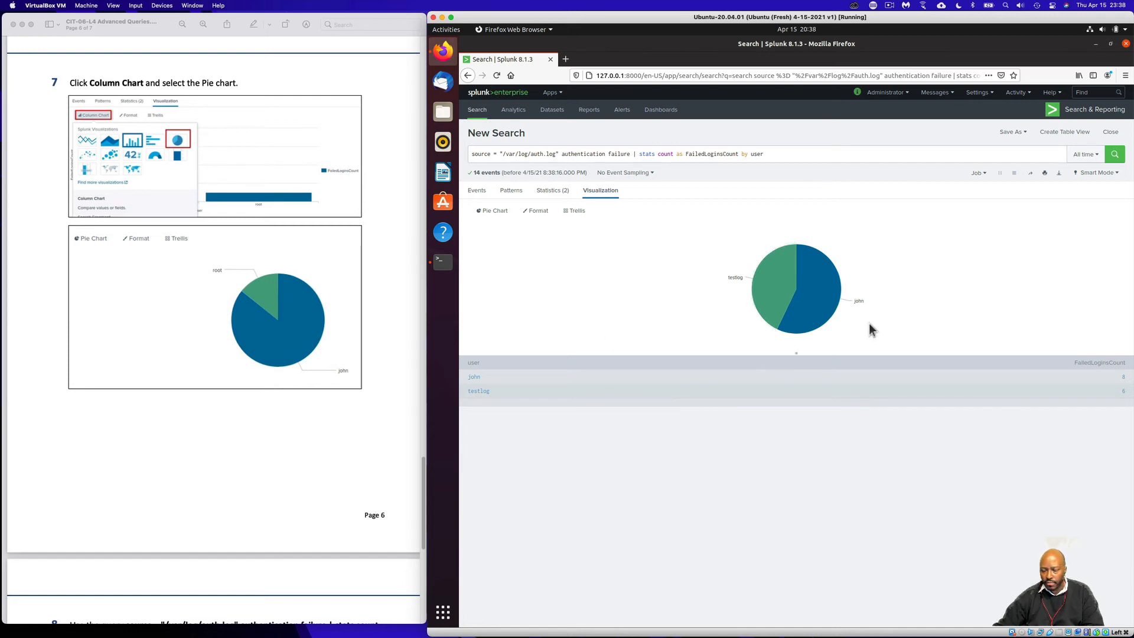
scroll(407, 527, "down", 10)
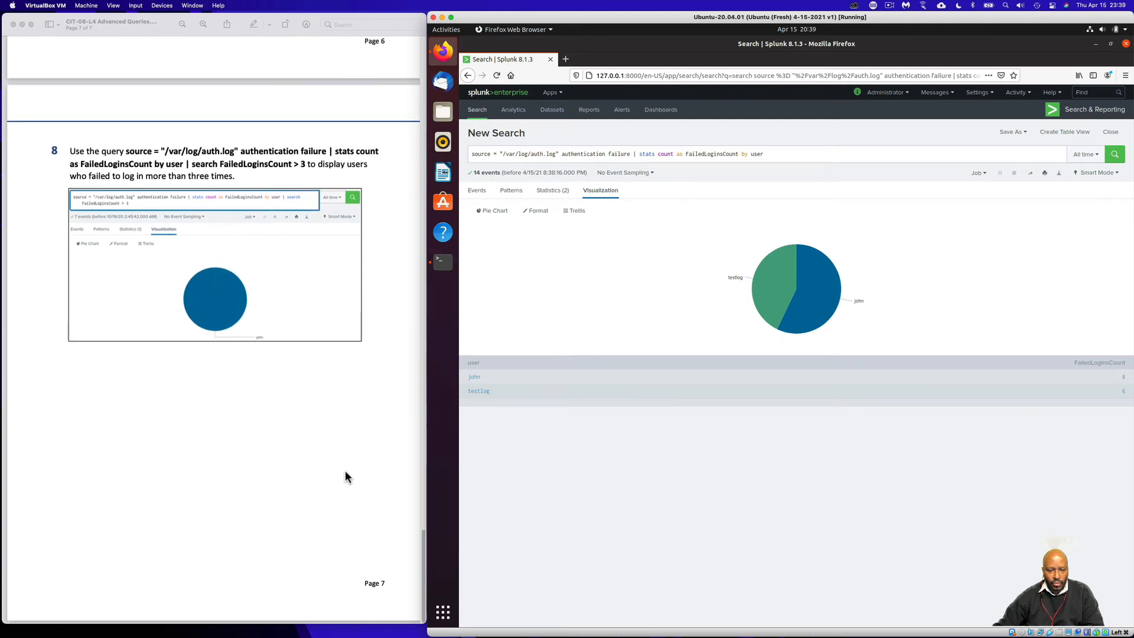
- Copy the step 8 query from the PDF and paste it over the old search
left_click(130, 150)
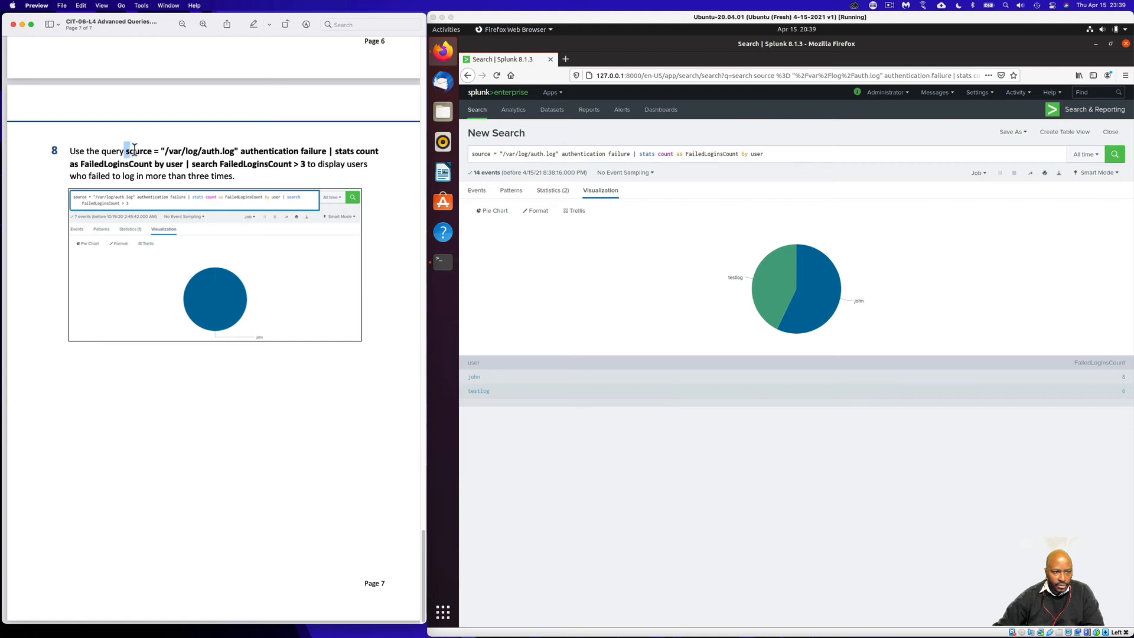
left_click(130, 151)
left_click_drag(130, 151, 308, 164)
right_click(306, 165)
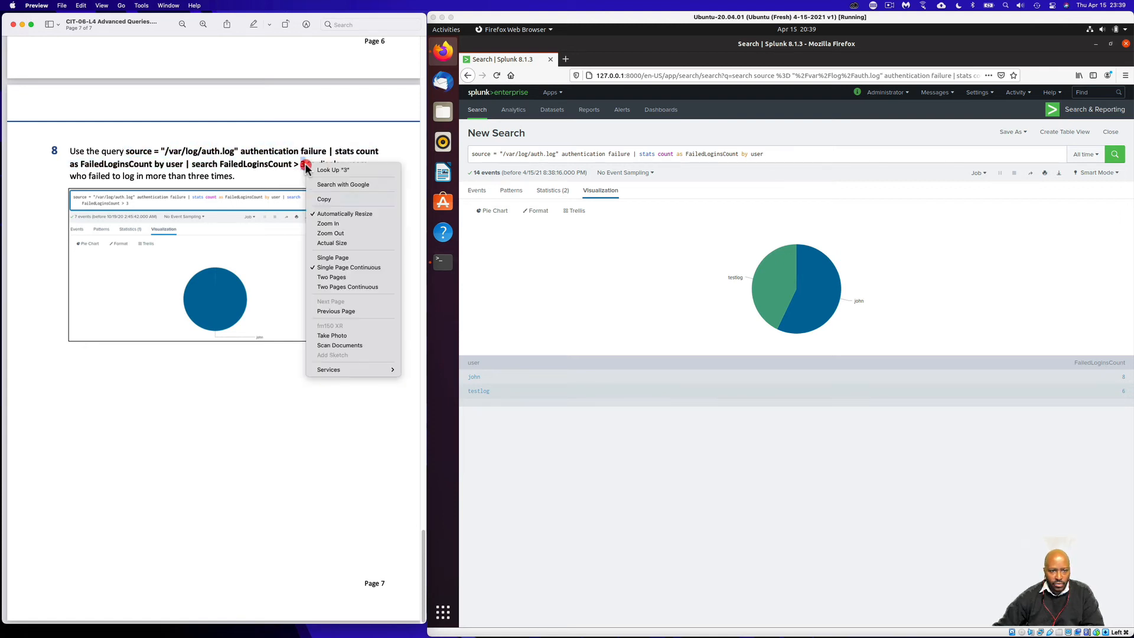
left_click(339, 199)
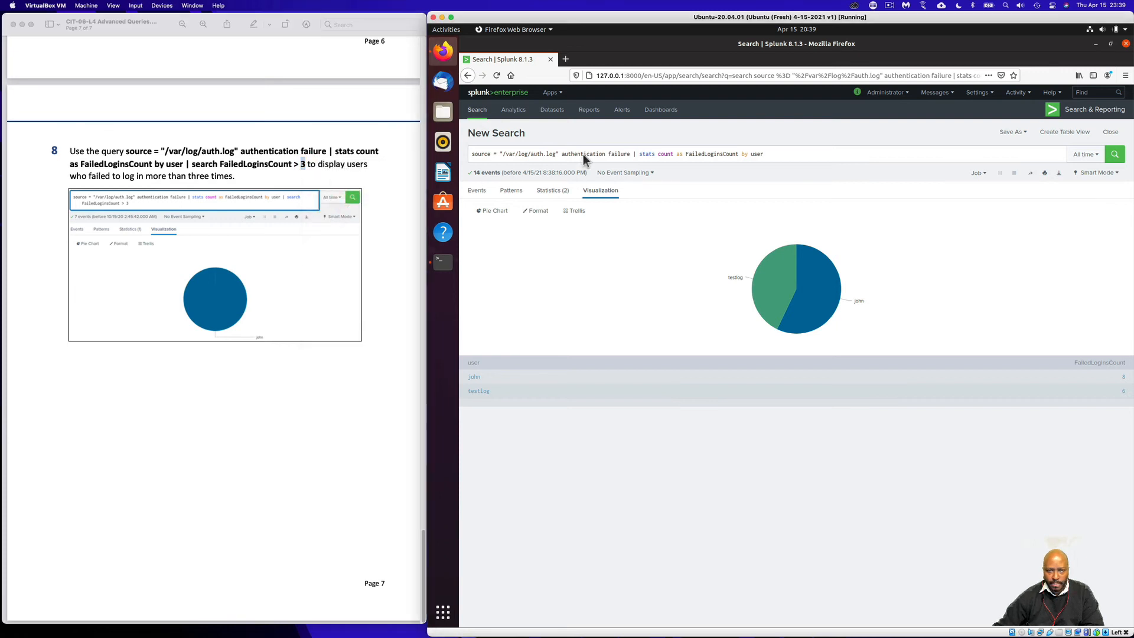
triple_click(583, 154)
right_click(583, 154)
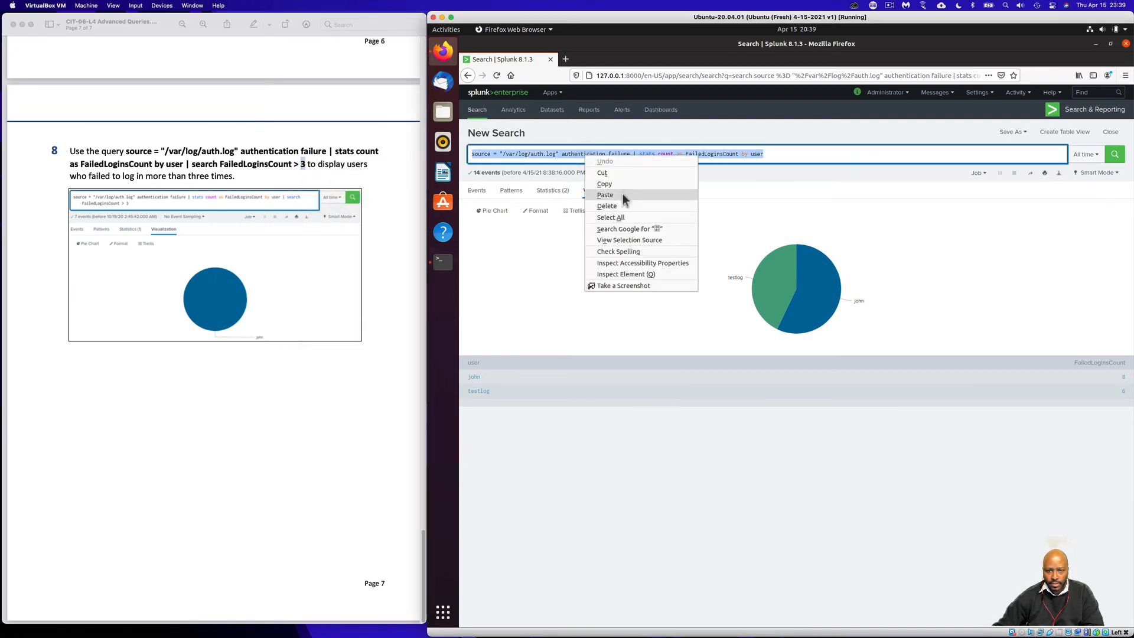
left_click(622, 195)
key("BackSpace")
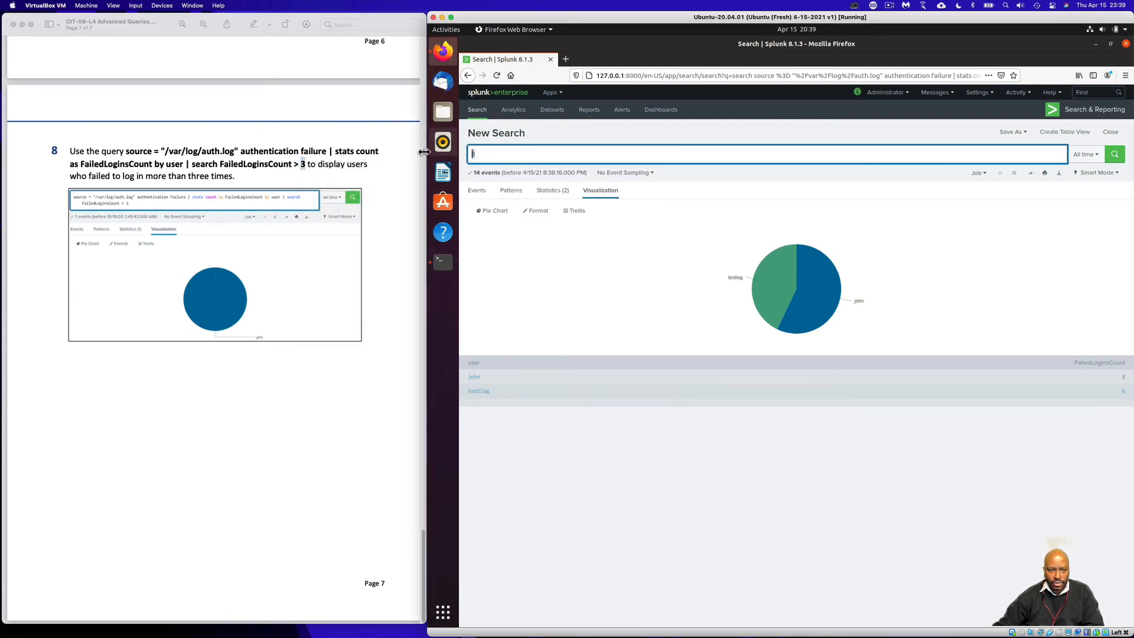
- Recopy the full step 8 query ending in | search FailedLoginsCount > 3, paste it, and run it
left_click(335, 170)
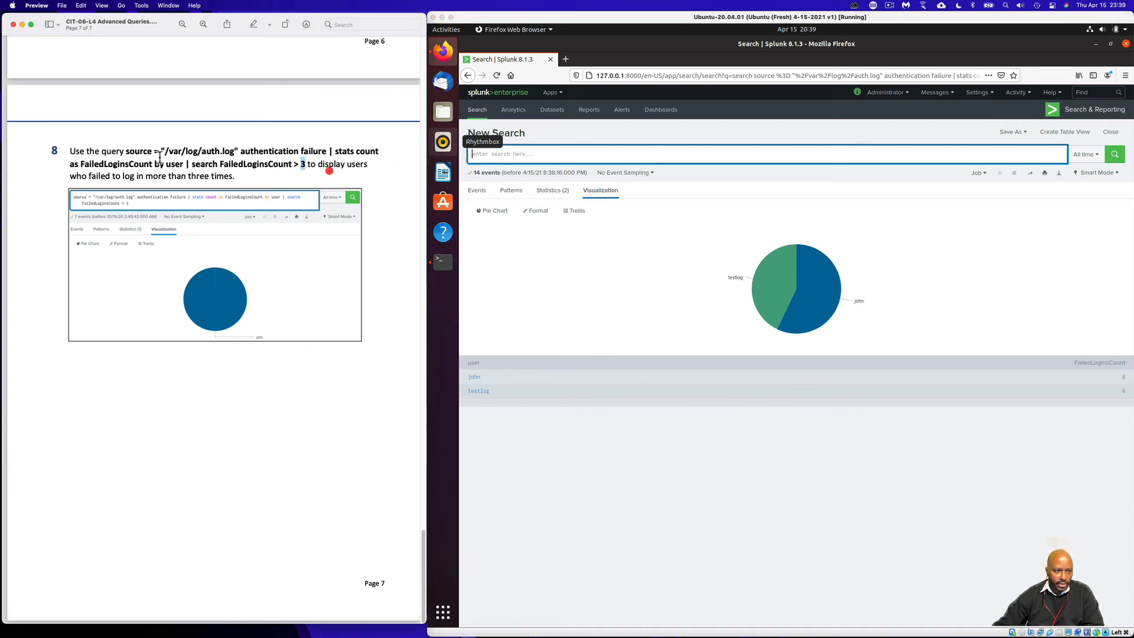
left_click_drag(125, 151, 305, 164)
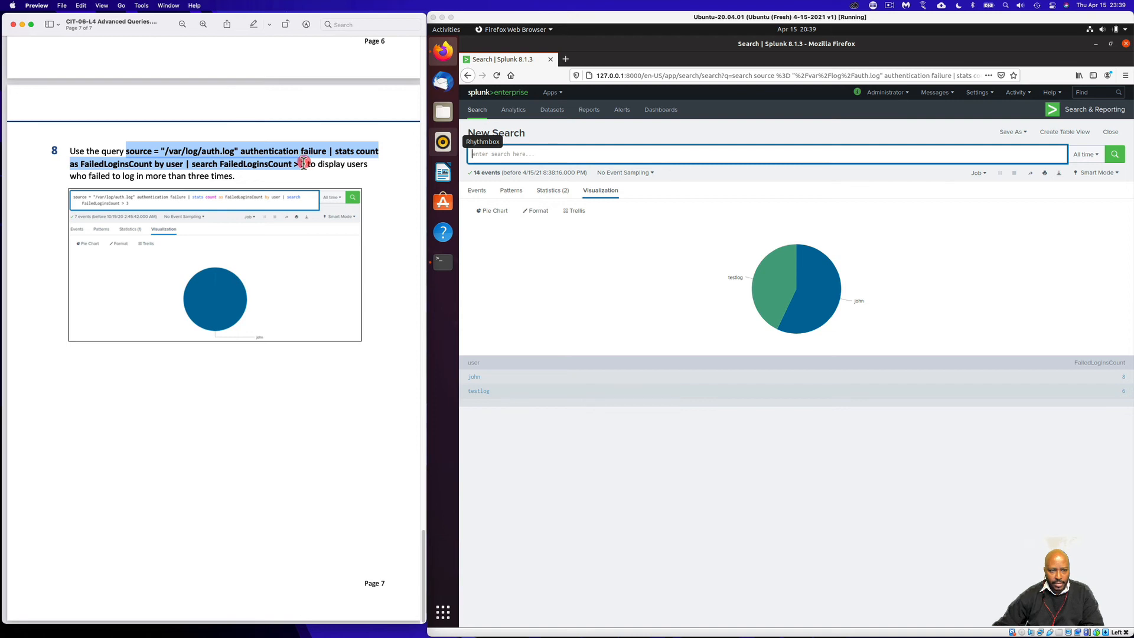
right_click(306, 165)
left_click(322, 200)
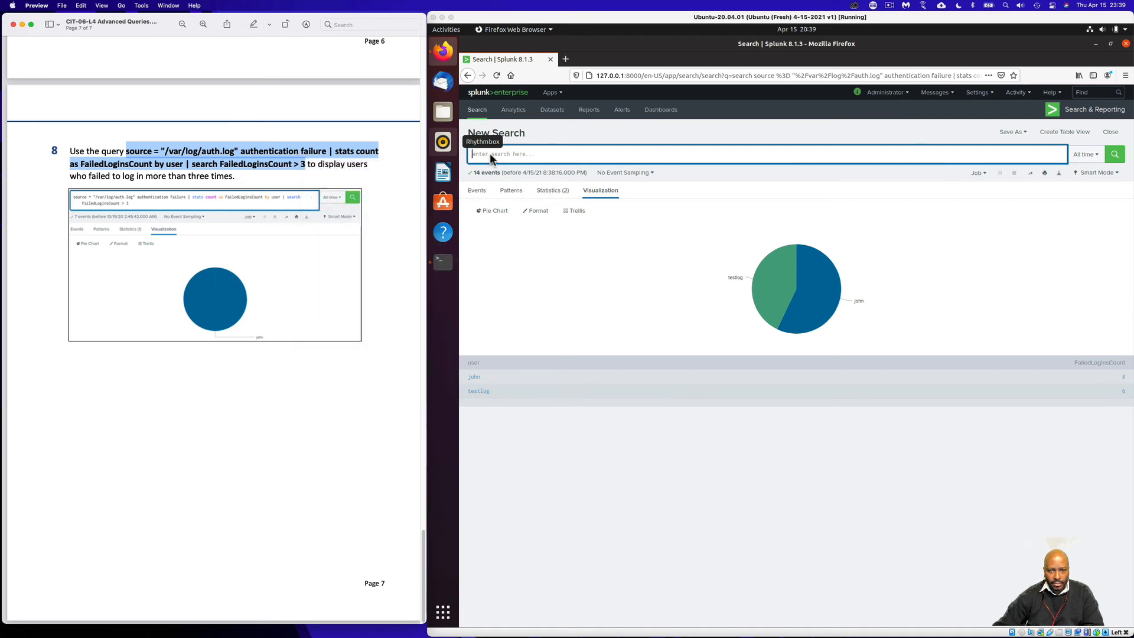
left_click(491, 154)
right_click(490, 155)
left_click(513, 195)
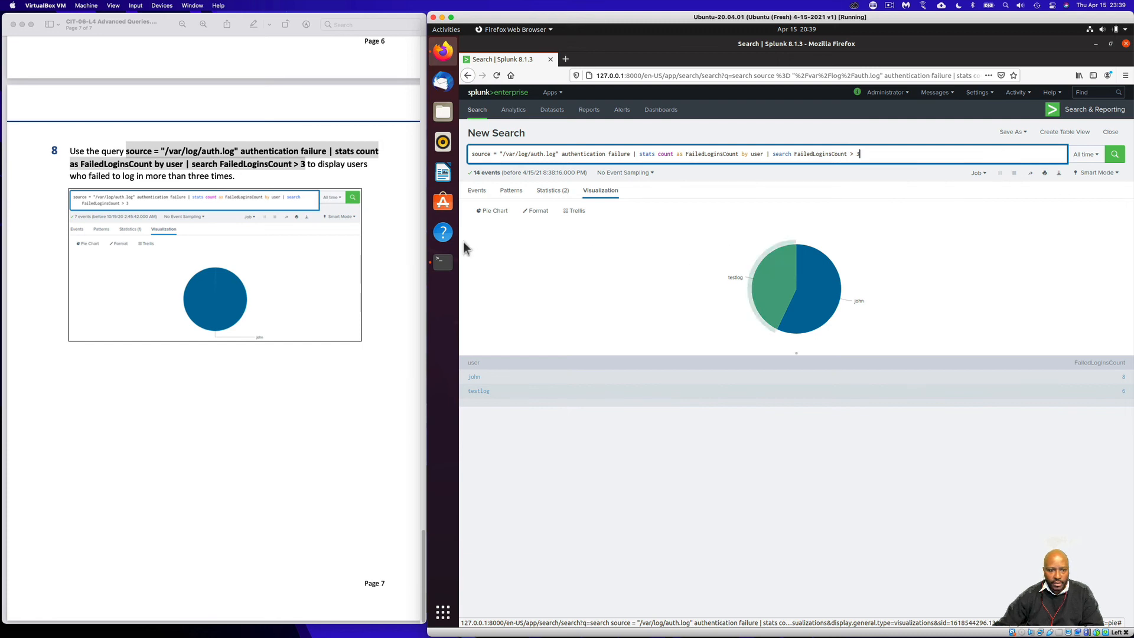
left_click(1116, 155)
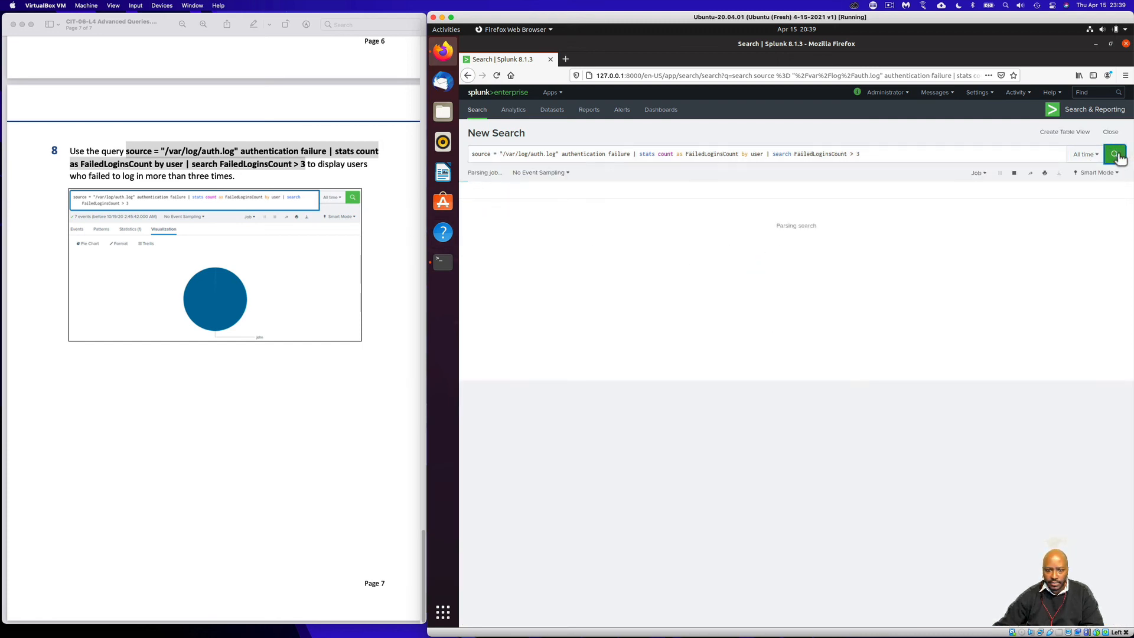